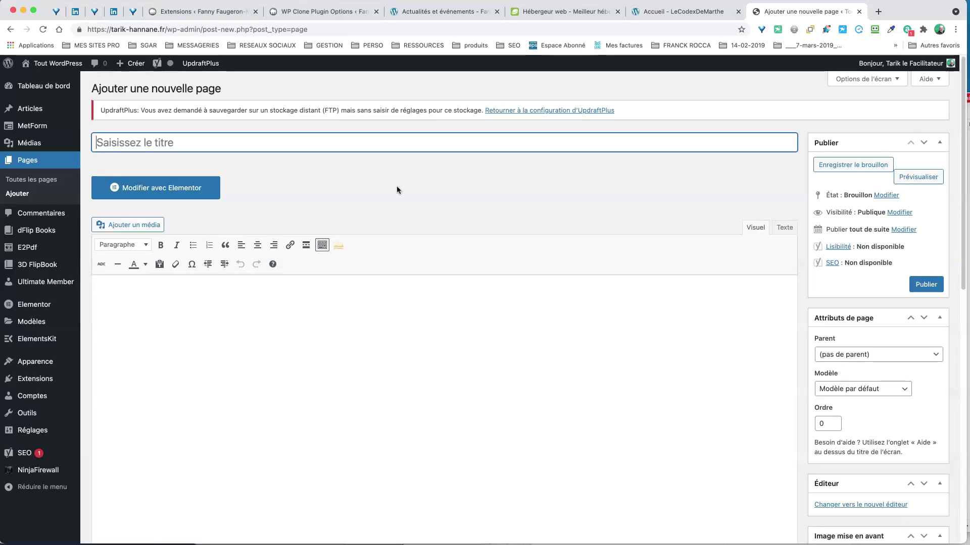
Step: Title the new page "LeCodex ACCUEIL" and consult the LeCodexdeMarthe mind map in XMind
type("LeCodex")
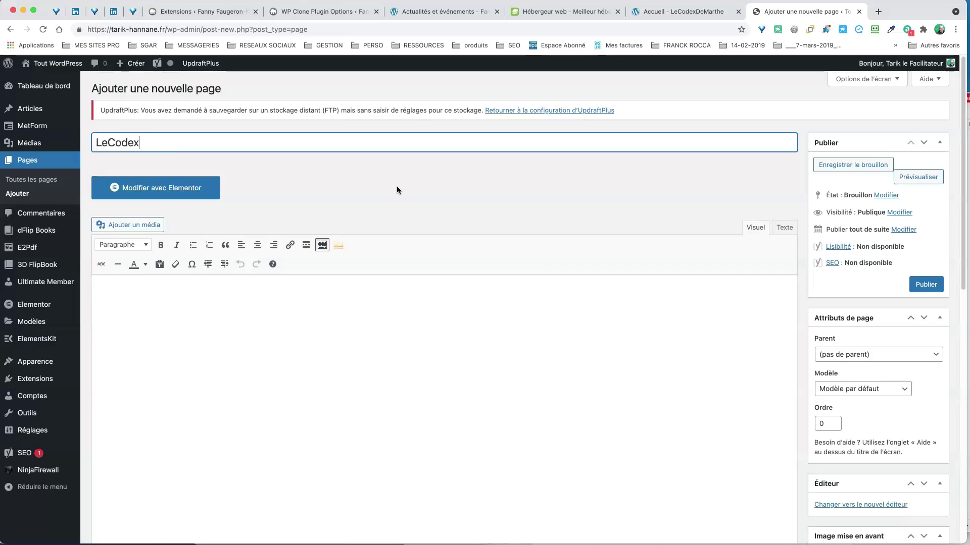
type(" ACCUEI")
key("super+Tab")
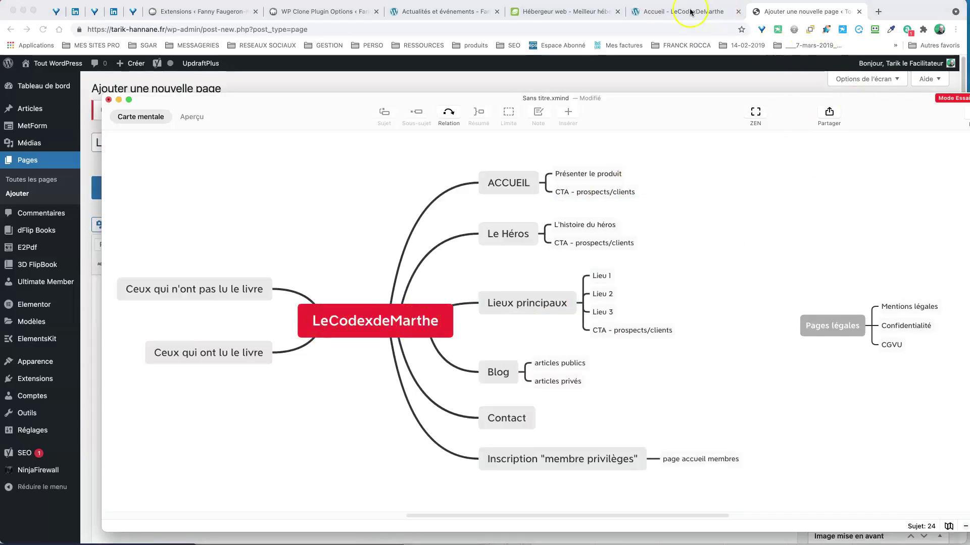
left_click(440, 79)
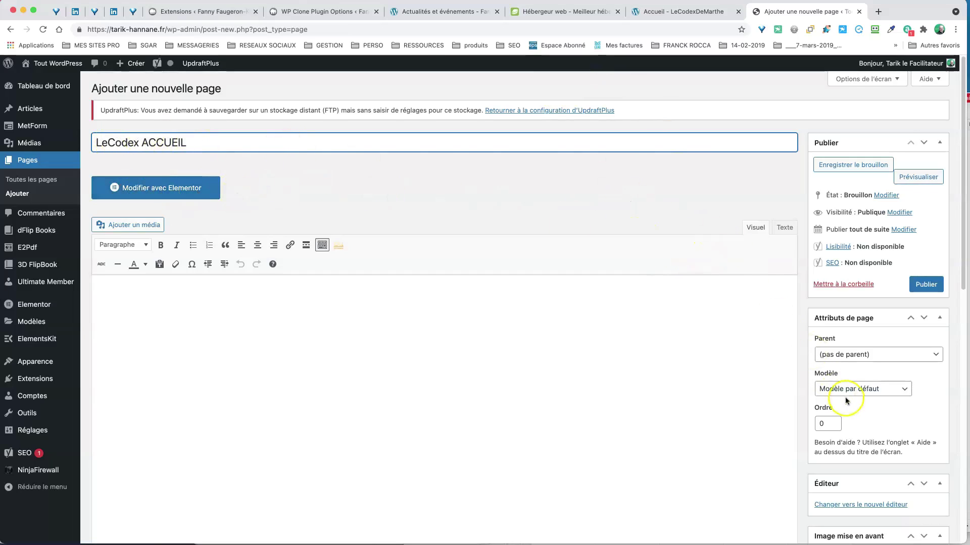
Step: Assign the Elementor canevas template to the page and publish it
left_click(894, 390)
left_click(870, 401)
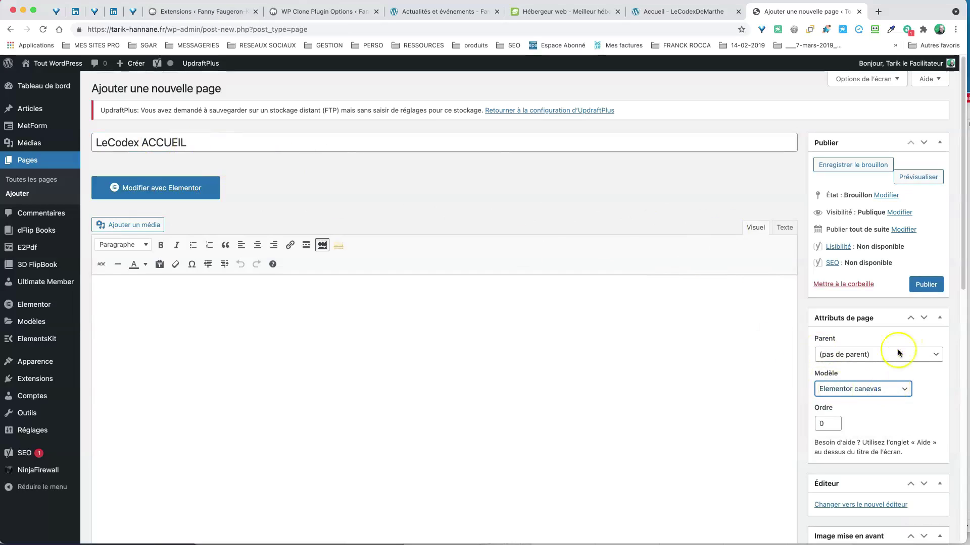
left_click(926, 285)
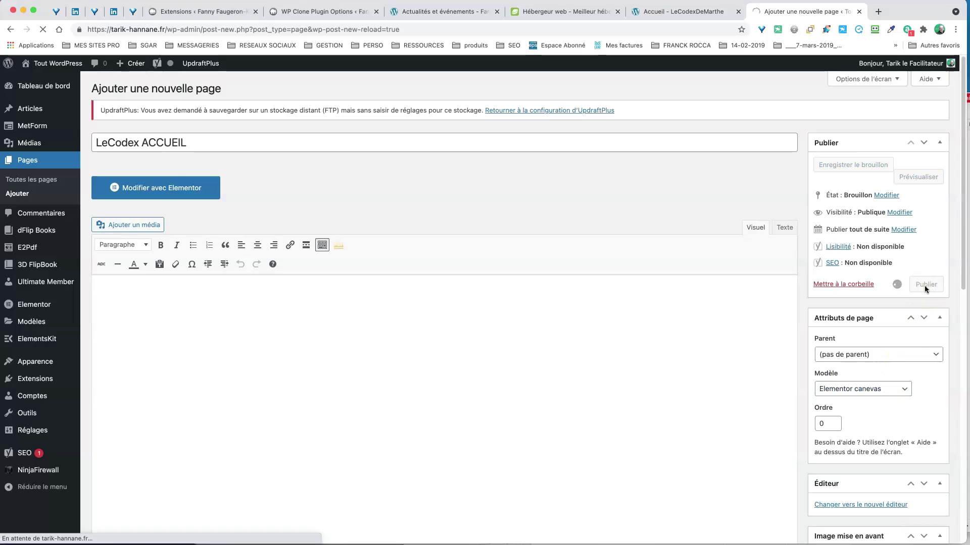
Step: Open the published LeCodex ACCUEIL page for editing in Elementor
left_click(212, 211)
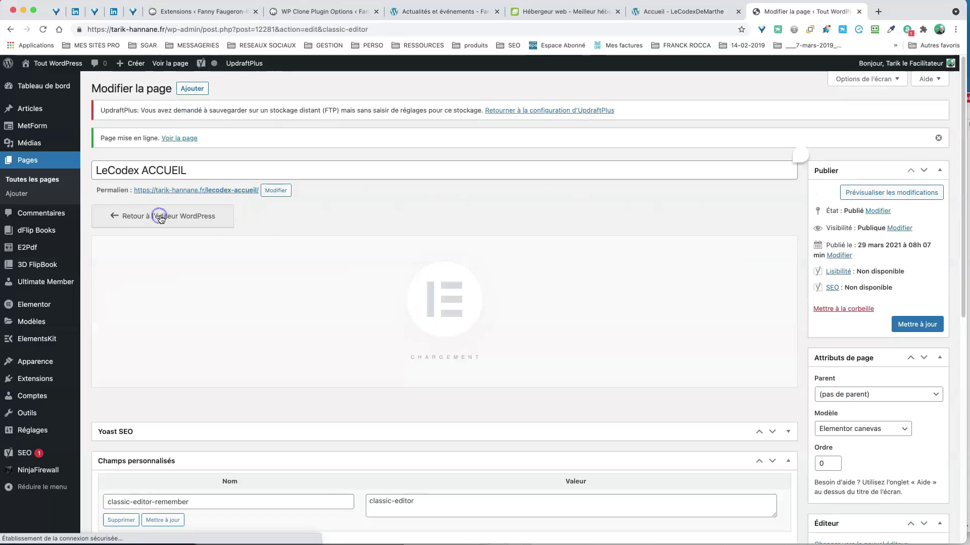
left_click(161, 218)
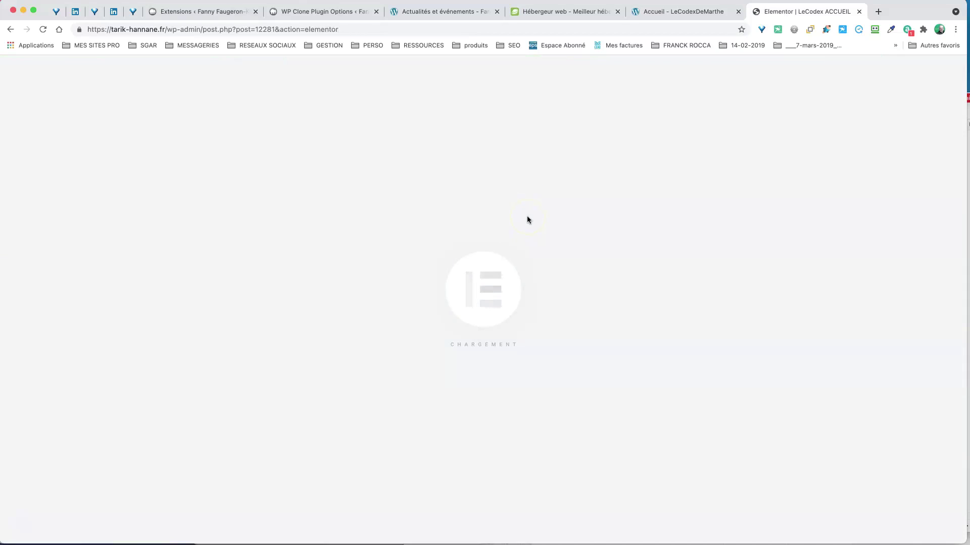
left_click(542, 220)
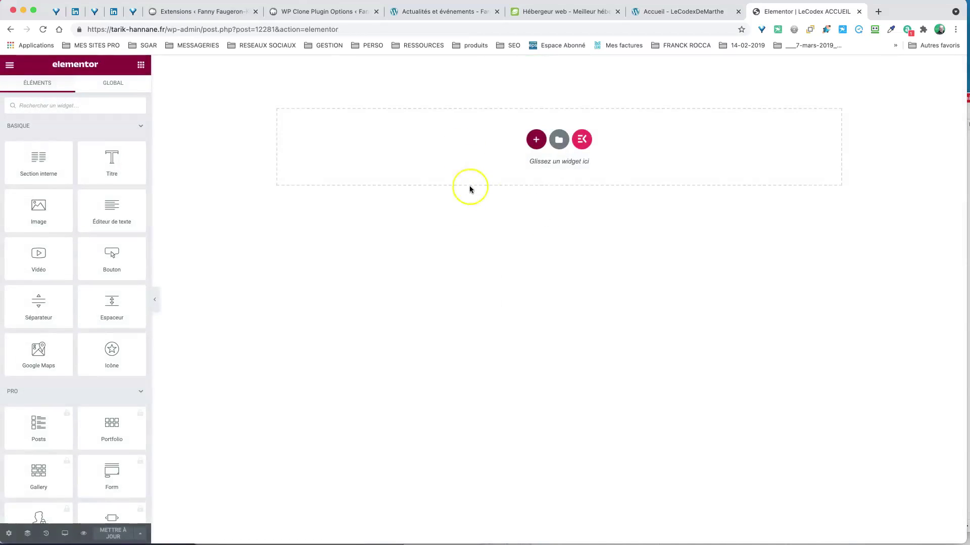
left_click(536, 142)
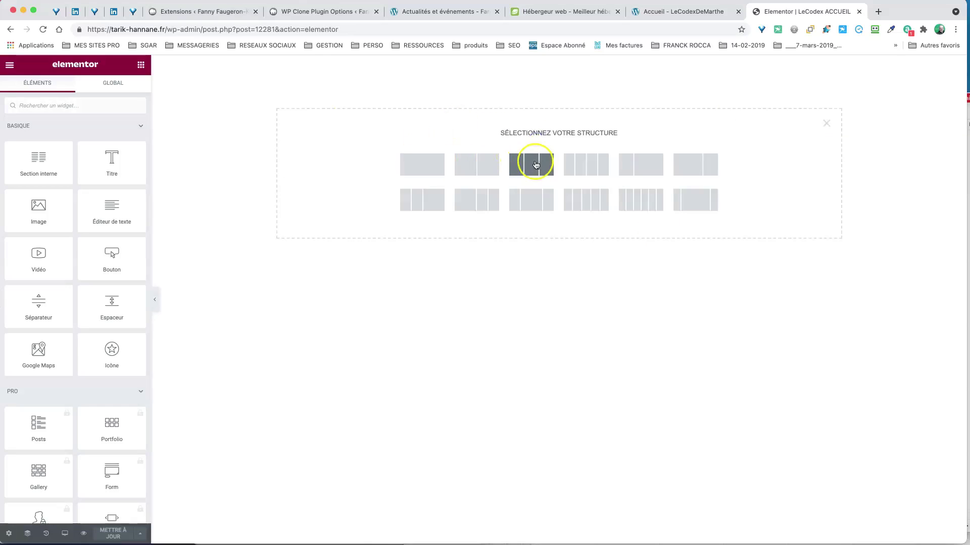
left_click(826, 123)
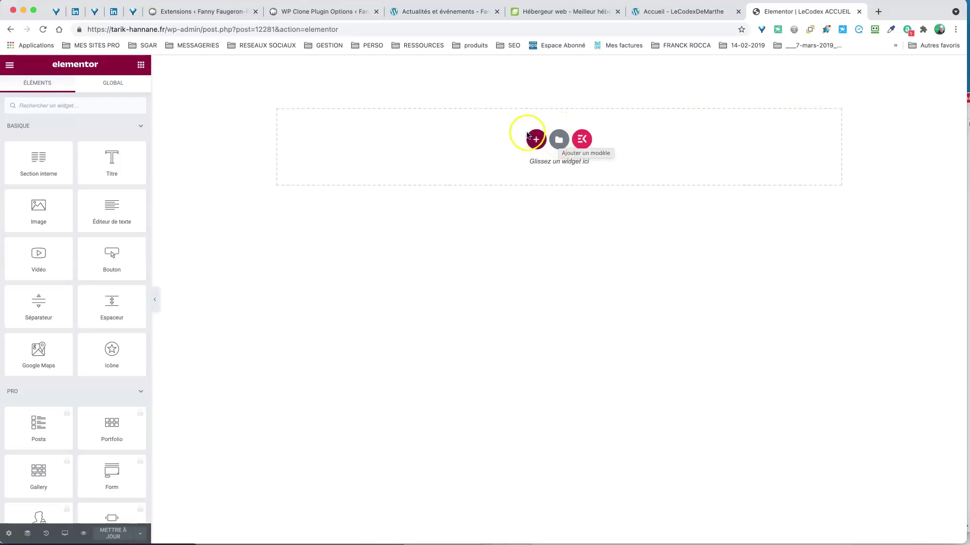
left_click(557, 138)
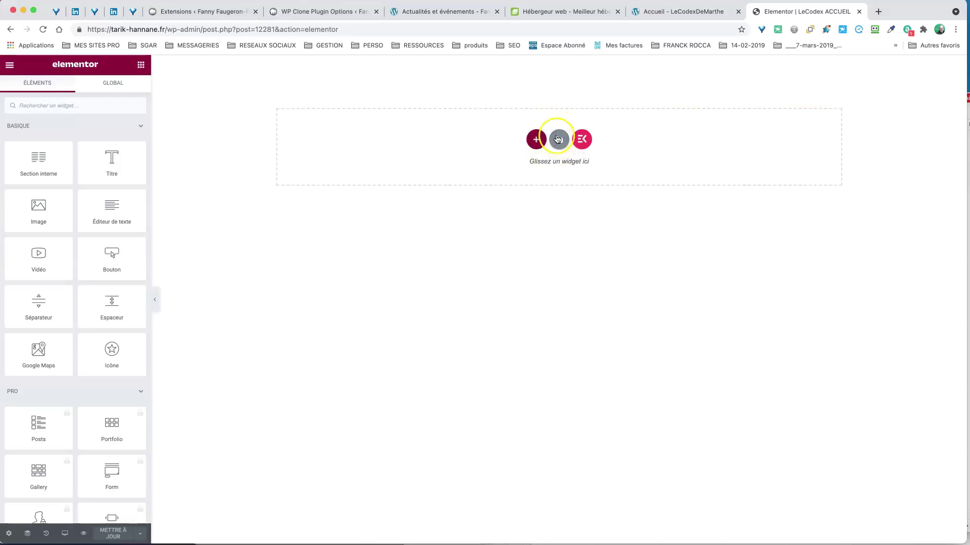
left_click(583, 142)
Step: Open the site's WordPress dashboard in a new browser tab and look at the ElementsKit submenu
left_click(878, 11)
left_click(311, 33)
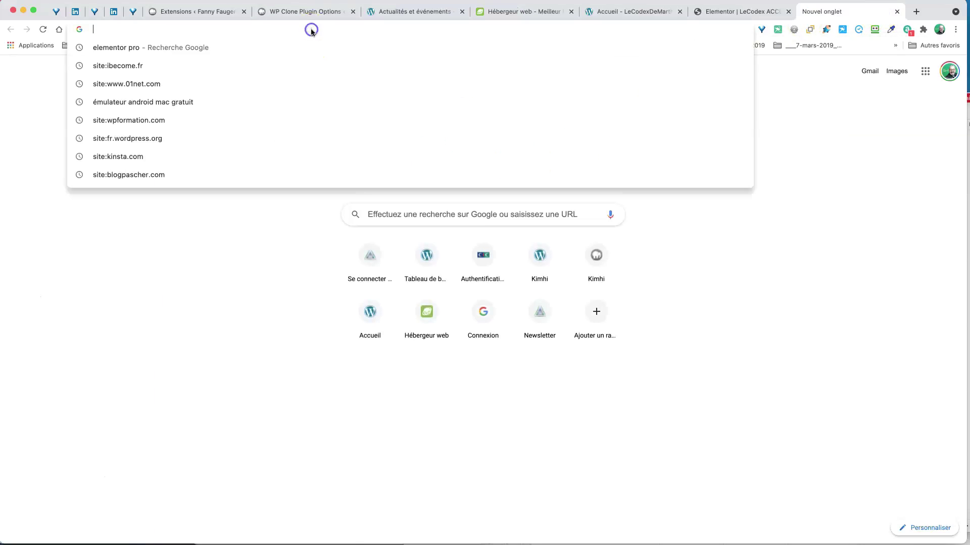
type("tarik-hannane.fr/wp-admin/")
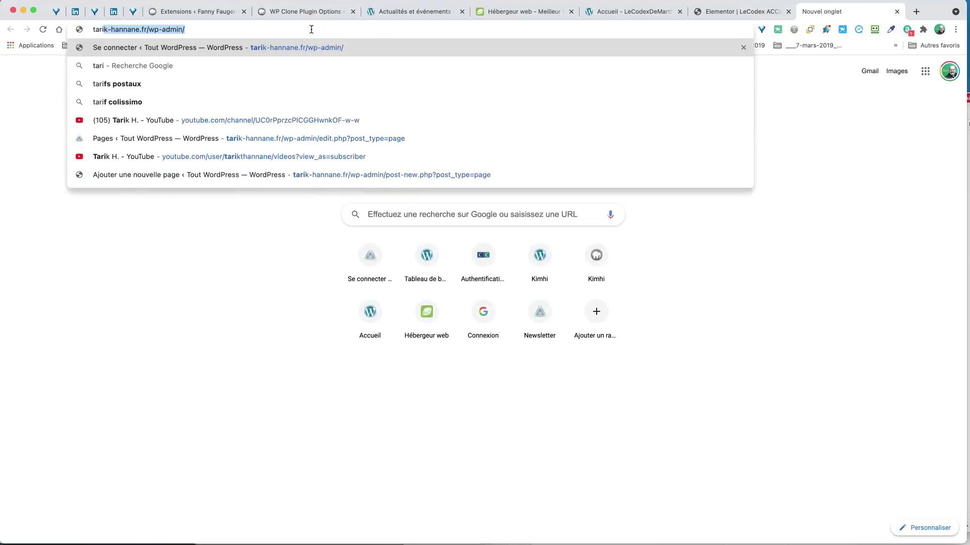
key("Return")
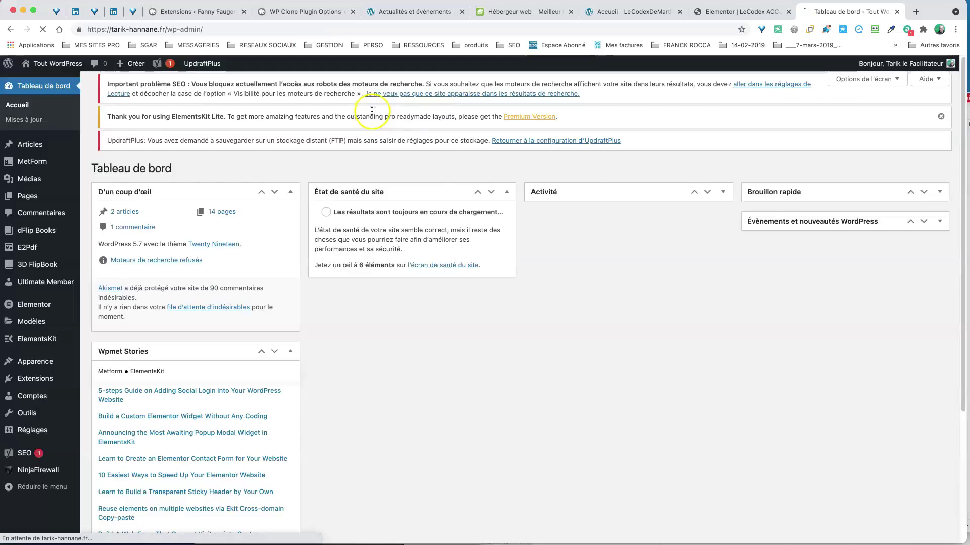
mouse_move(19, 270)
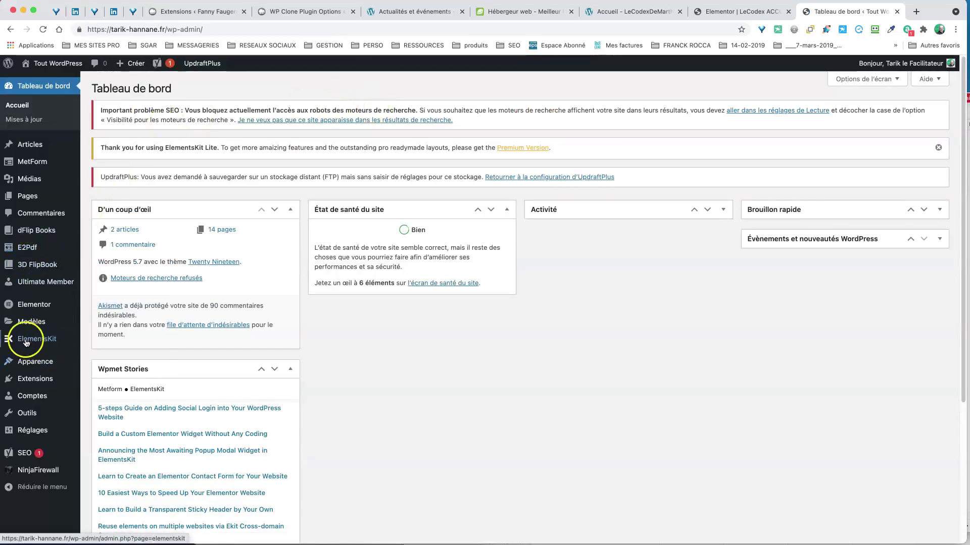
mouse_move(28, 339)
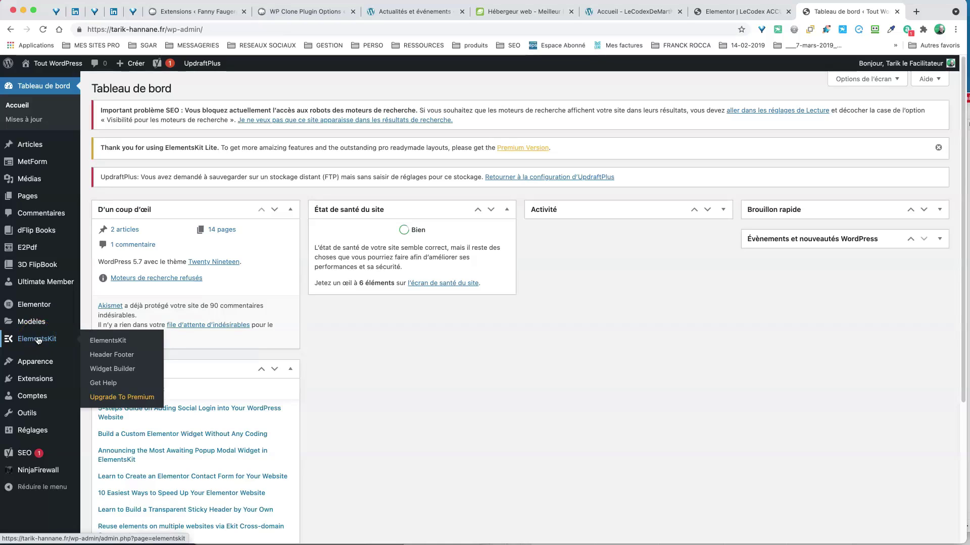
Step: Return to the Elementor page editor and add a section with three equal columns
left_click(723, 11)
left_click(507, 202)
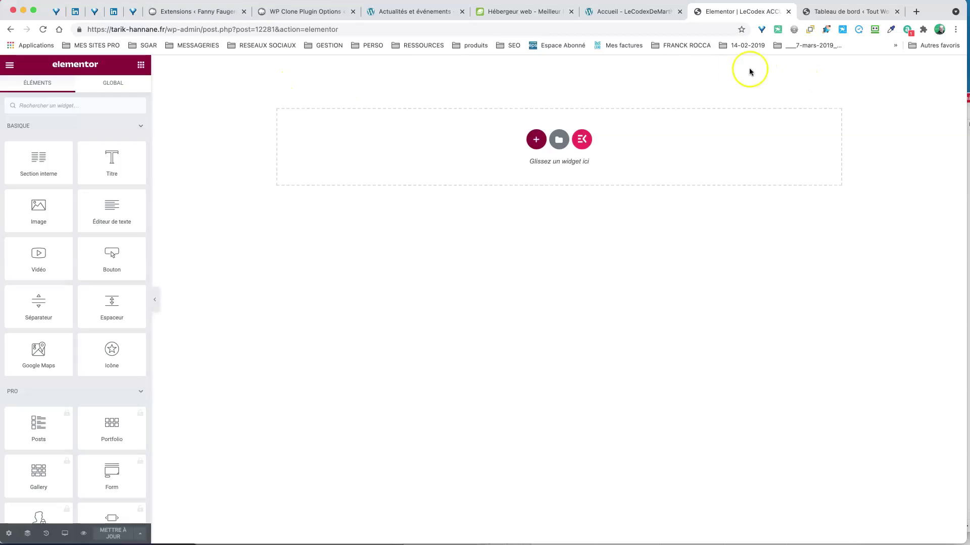
left_click(536, 139)
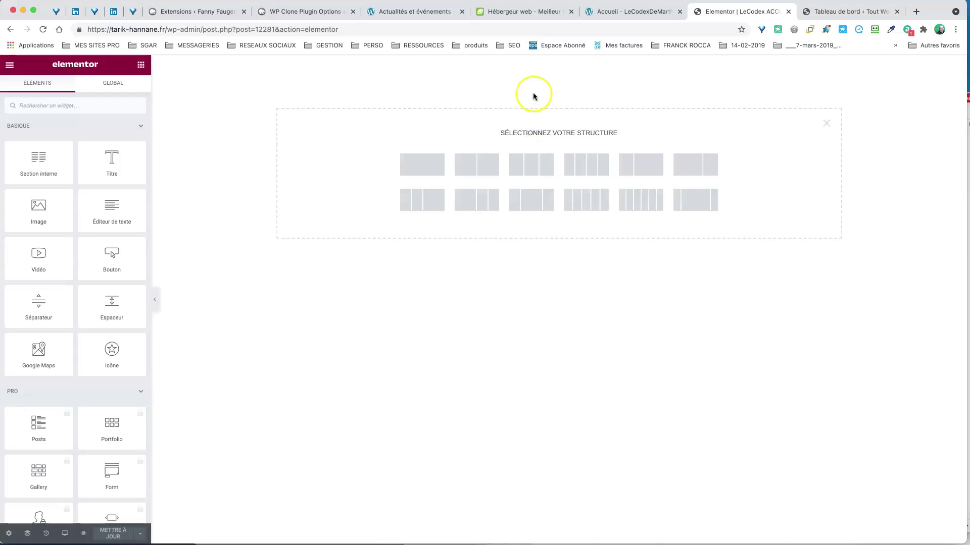
left_click(535, 167)
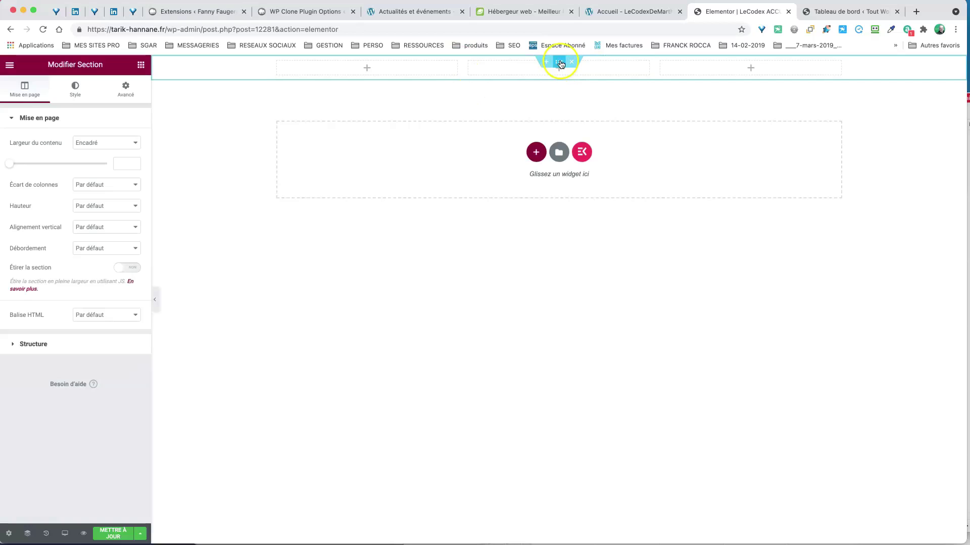
Step: Set the section's inner margin to 5 px on all four sides
left_click(126, 89)
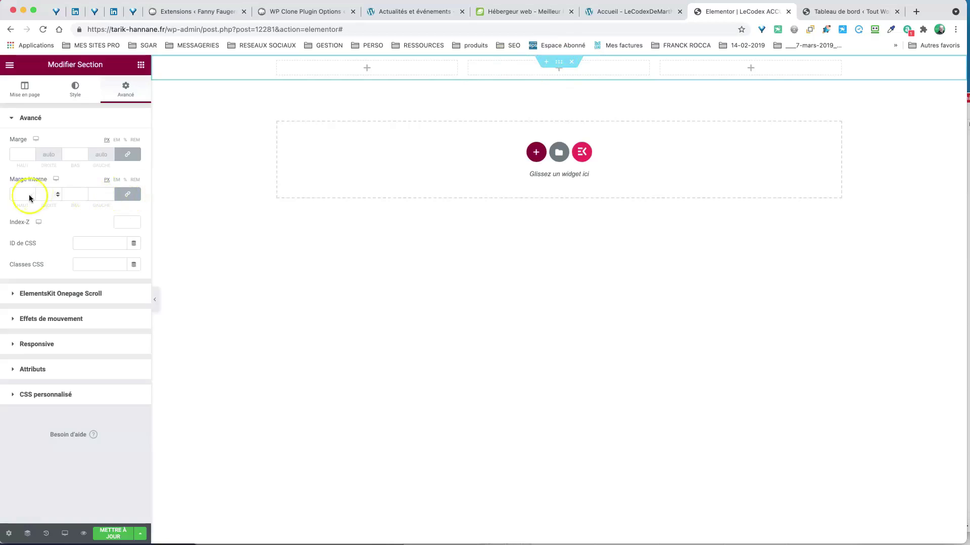
left_click(110, 192)
left_click(110, 193)
left_click(110, 192)
left_click(110, 192)
left_click(110, 192)
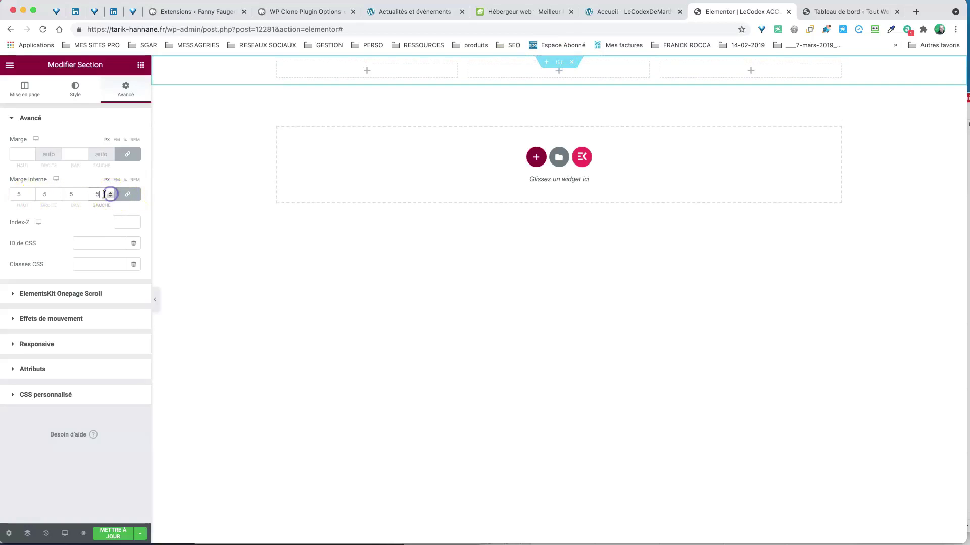
Step: Reset the section's inner margin to 0 on all sides, unlink the values and set only the top to 20 px
left_click(45, 205)
left_click(101, 195)
double_click(89, 193)
type("0")
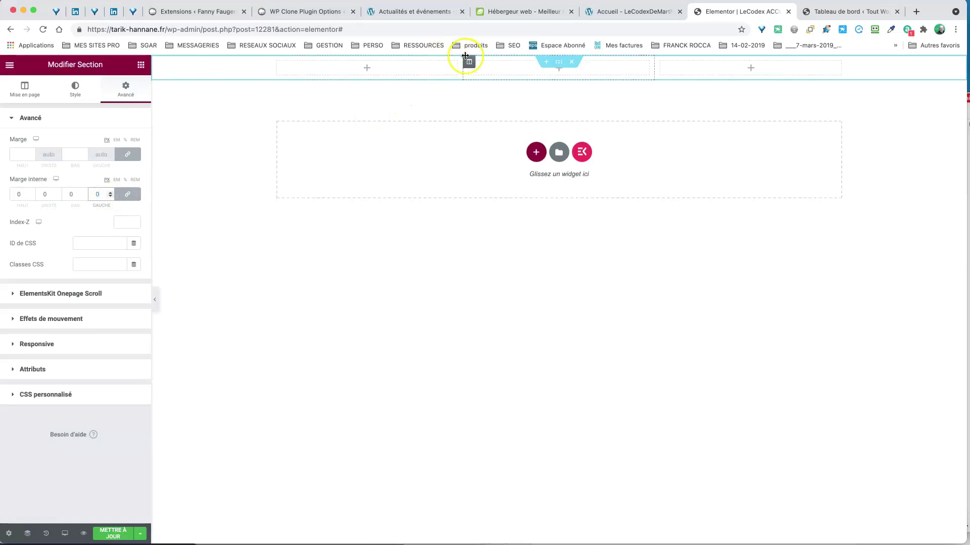
left_click(128, 195)
left_click(18, 194)
type("20")
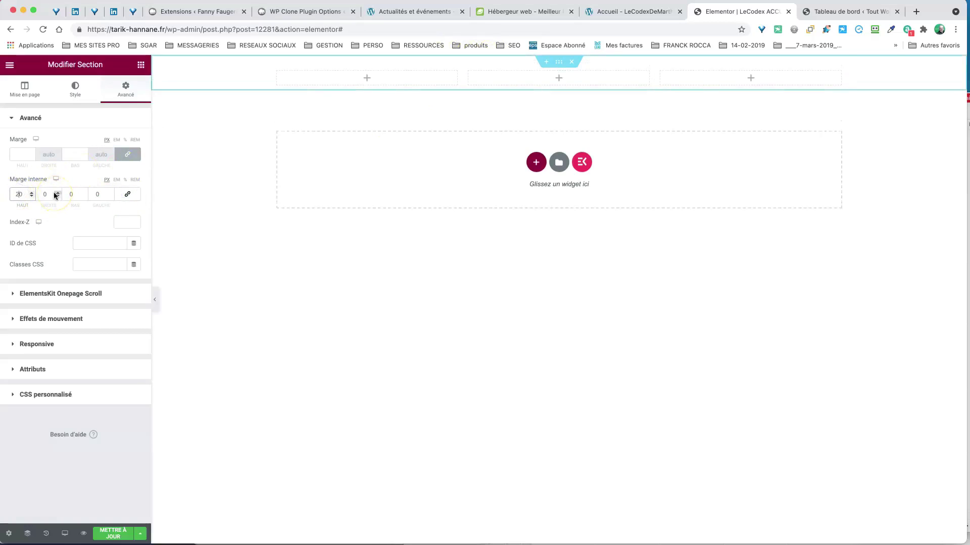
left_click(250, 196)
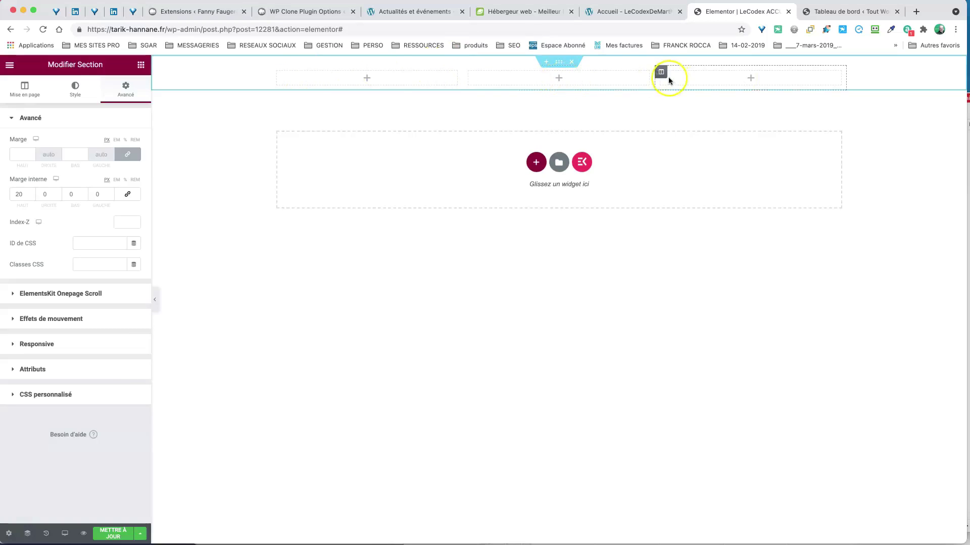
Step: Narrow the first column to about 17.7% by moving its boundary with the middle column
left_click_drag(462, 73, 364, 73)
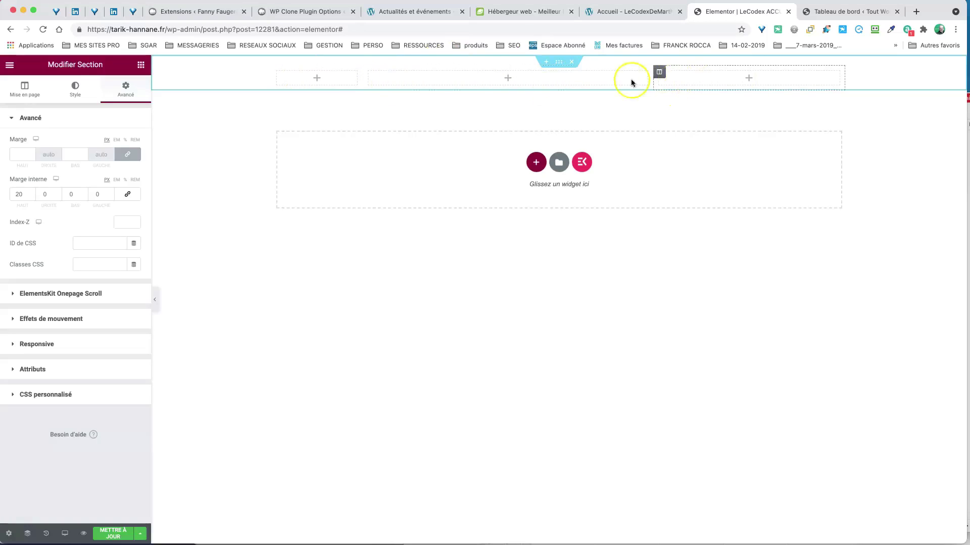
left_click_drag(366, 77, 372, 77)
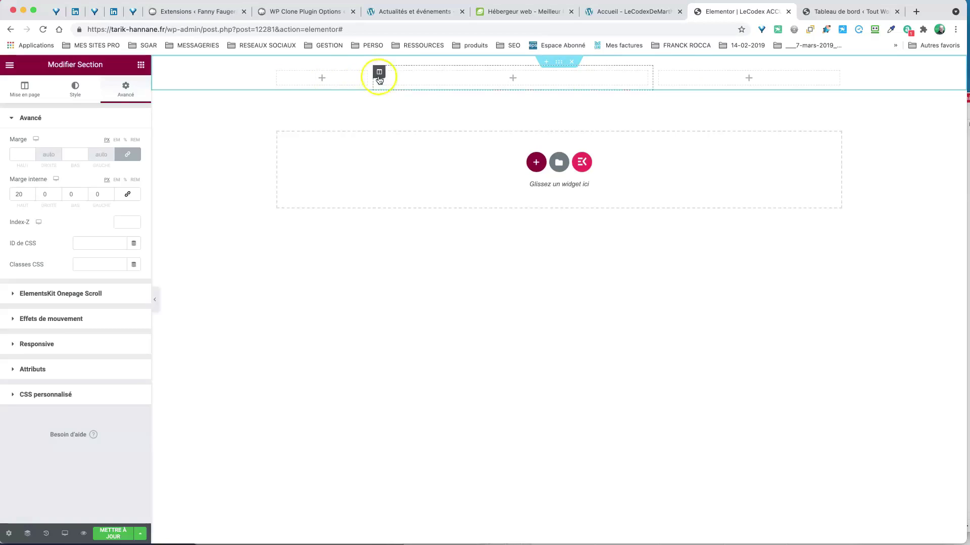
left_click_drag(372, 78, 372, 79)
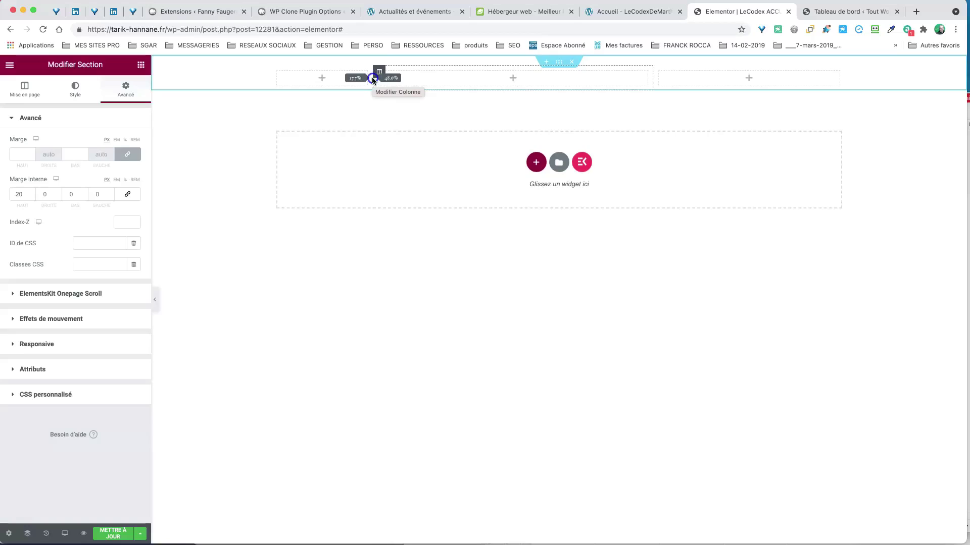
left_click_drag(372, 80, 374, 81)
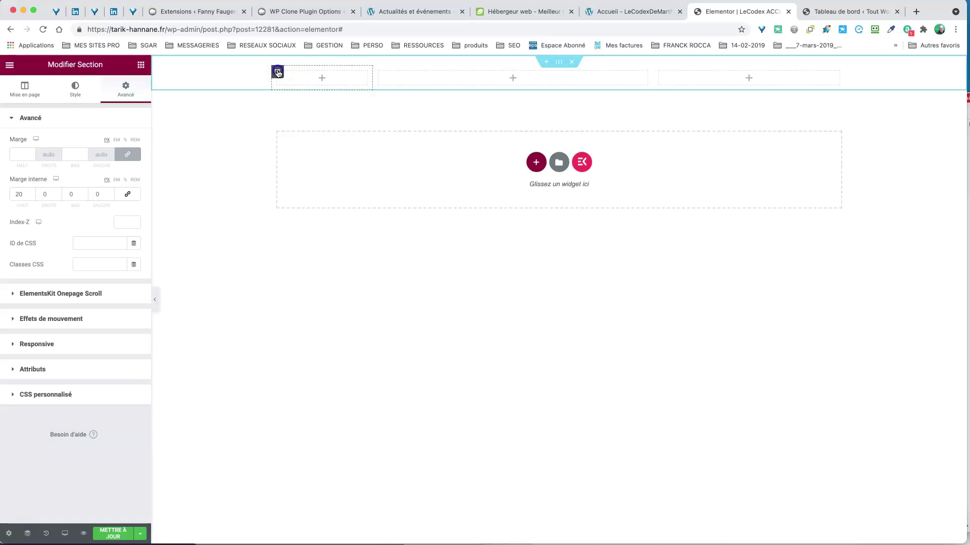
Step: Set the widths of the first and third columns to 20% each
left_click(278, 74)
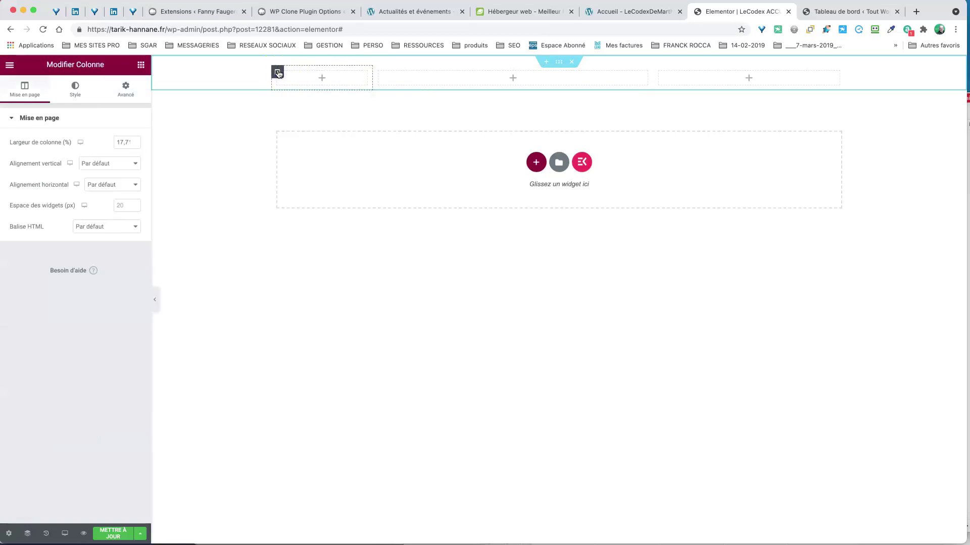
left_click(123, 143)
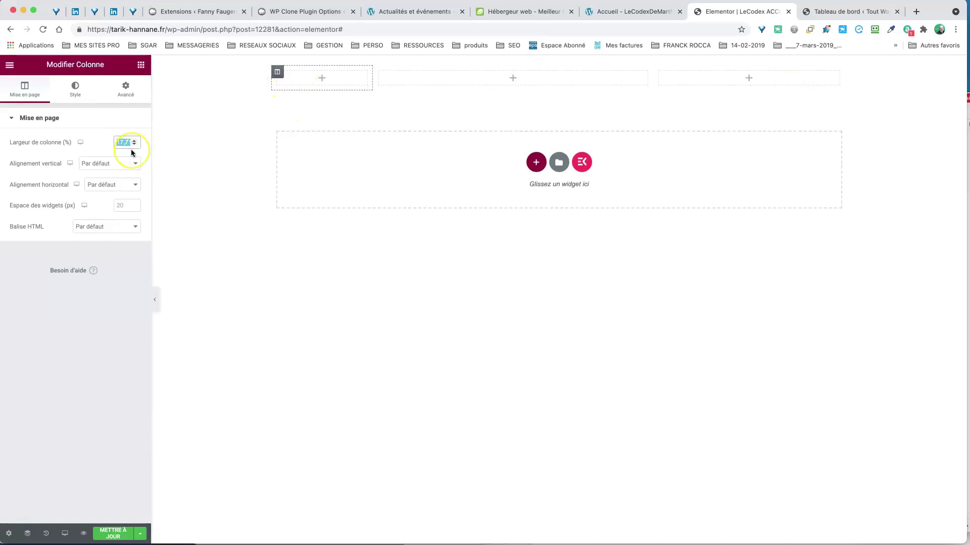
type("20")
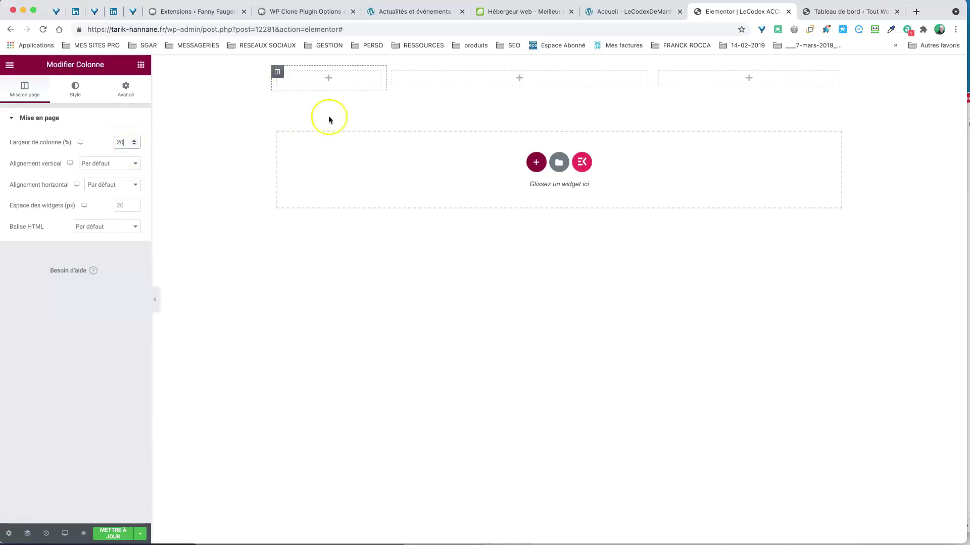
left_click(660, 72)
left_click(121, 140)
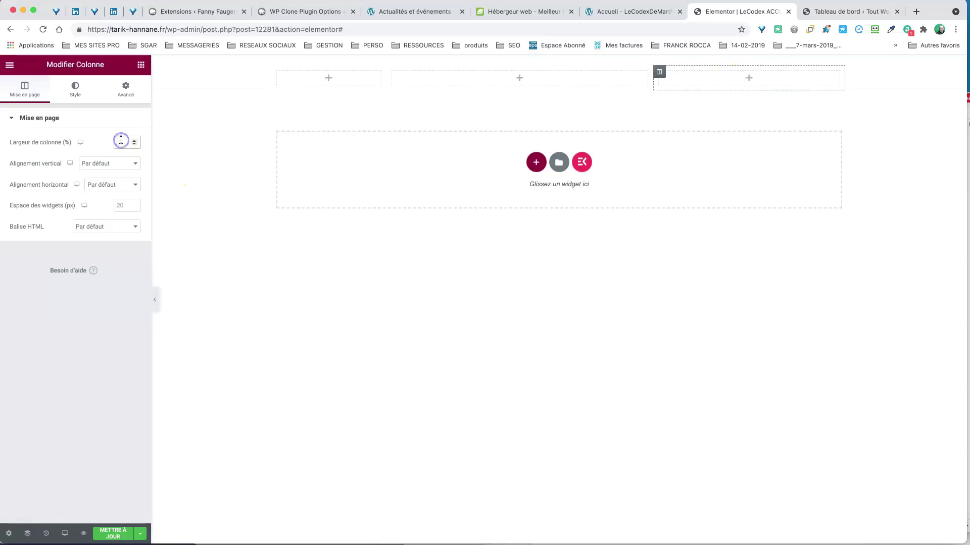
type("20")
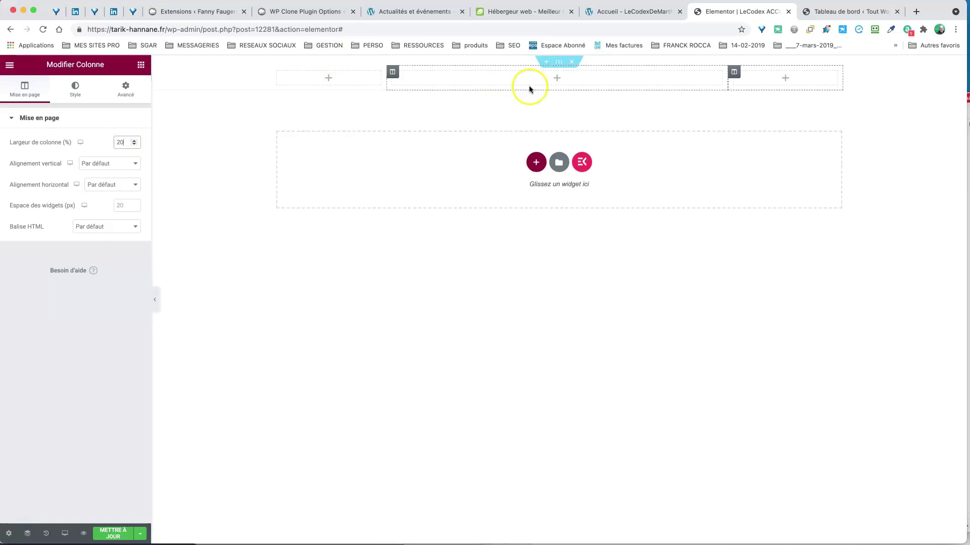
Step: Set the middle column's width to 60%
left_click(393, 73)
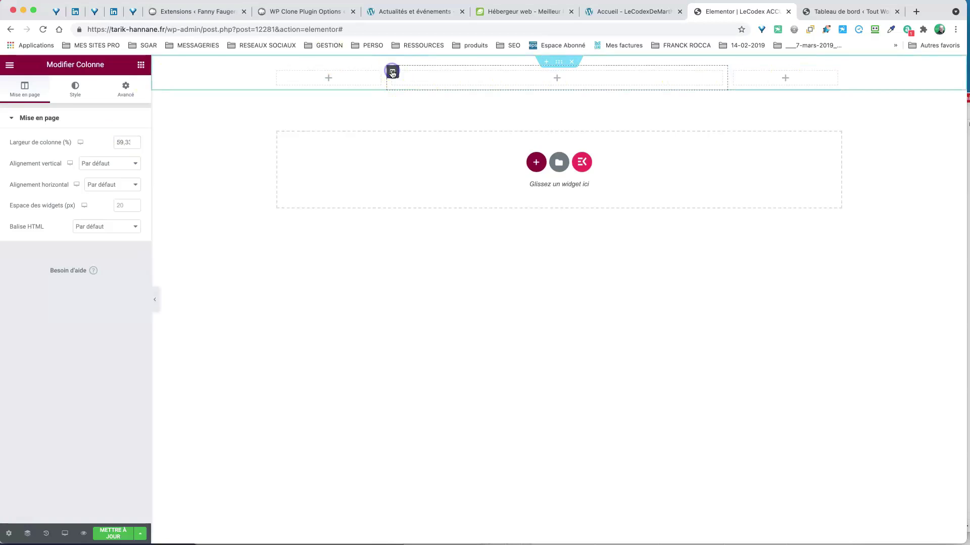
double_click(123, 143)
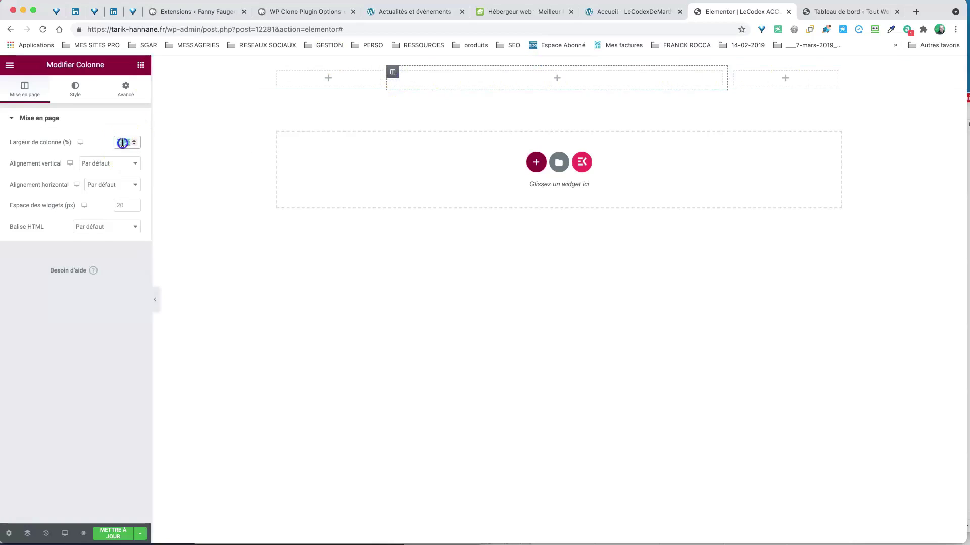
type("60")
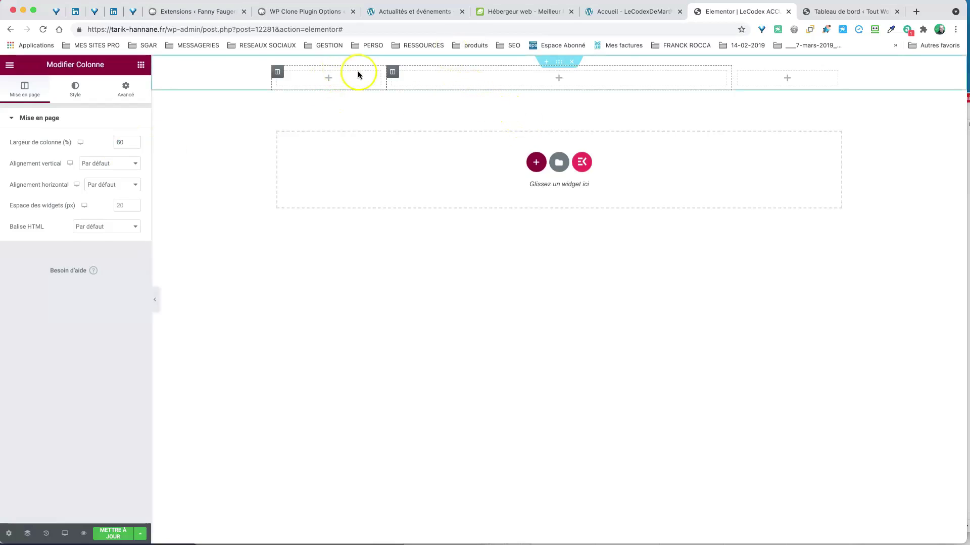
Step: Add an Image widget to the first column and a text editor widget to the middle column
left_click(141, 65)
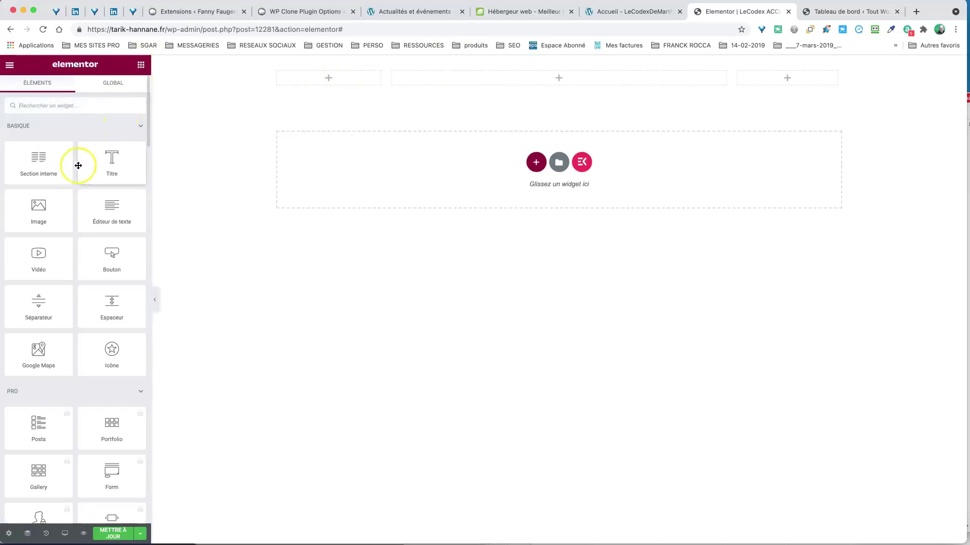
left_click_drag(32, 206, 314, 100)
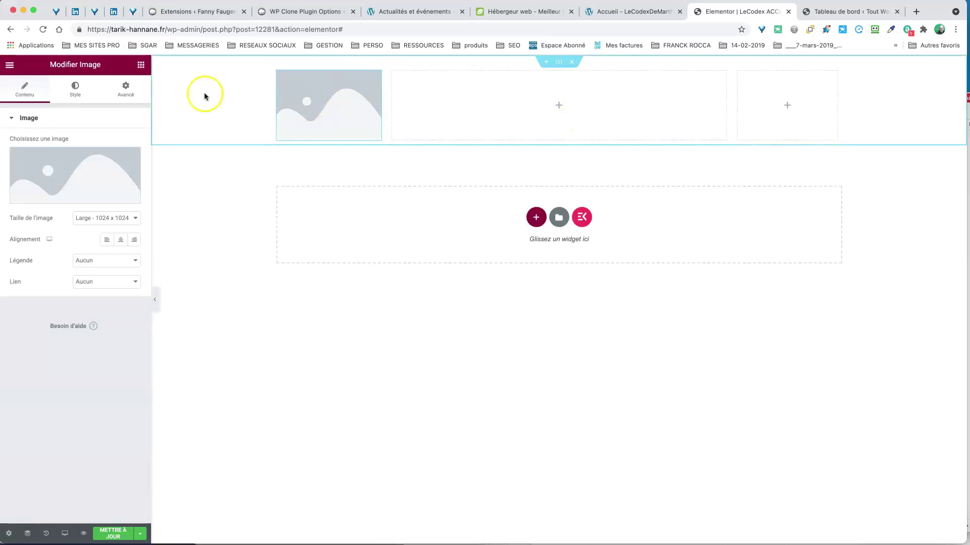
left_click(142, 66)
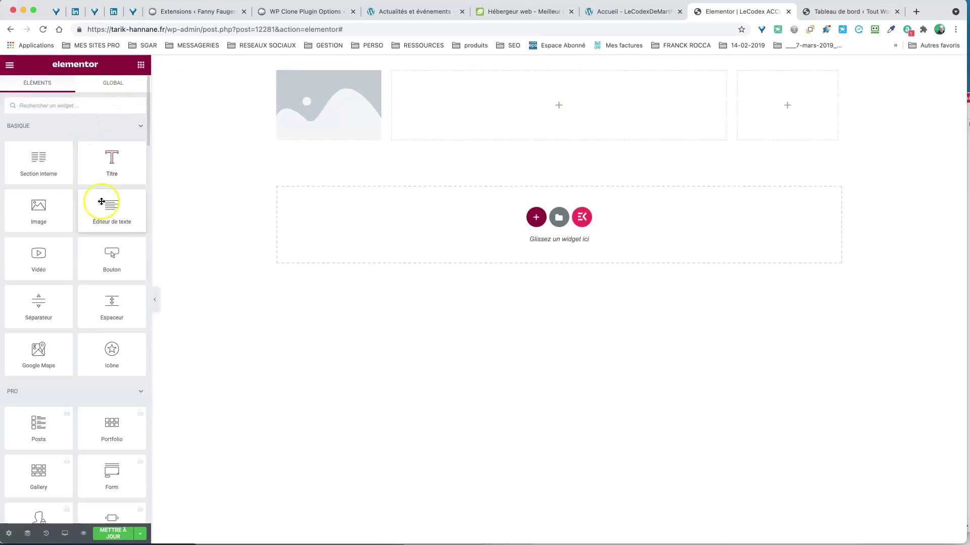
left_click_drag(111, 208, 577, 117)
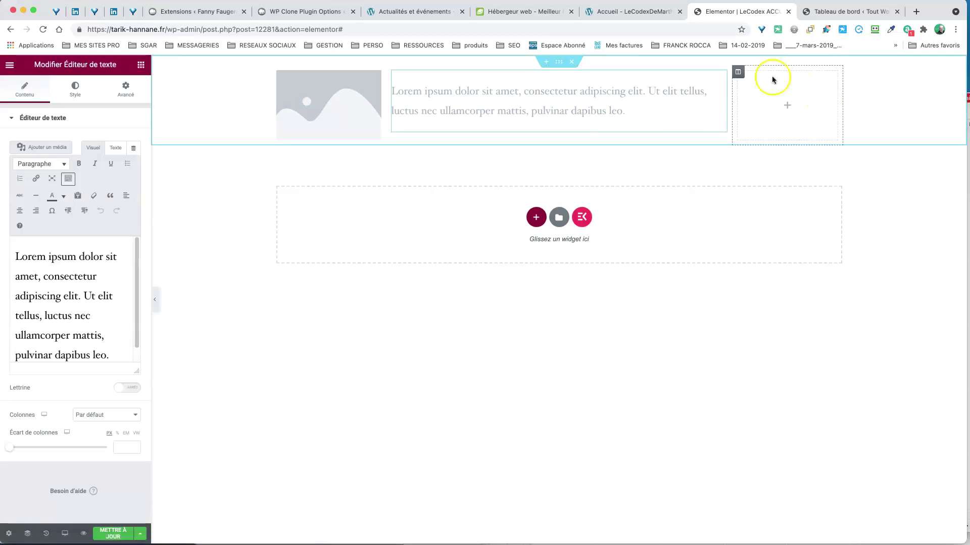
Step: Add the social network icons widget (Icônes réseaux sociaux) to the third column
left_click(141, 66)
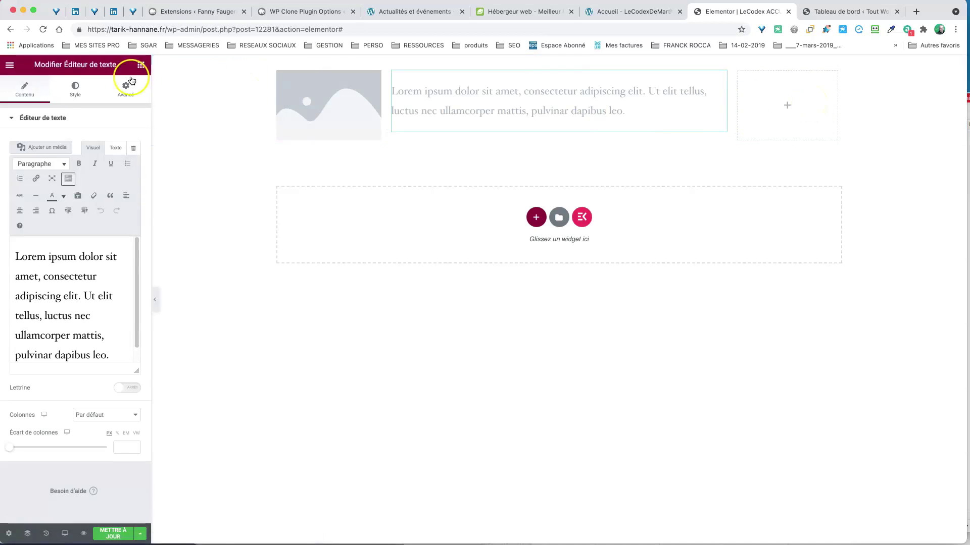
scroll(109, 177, "down", 5)
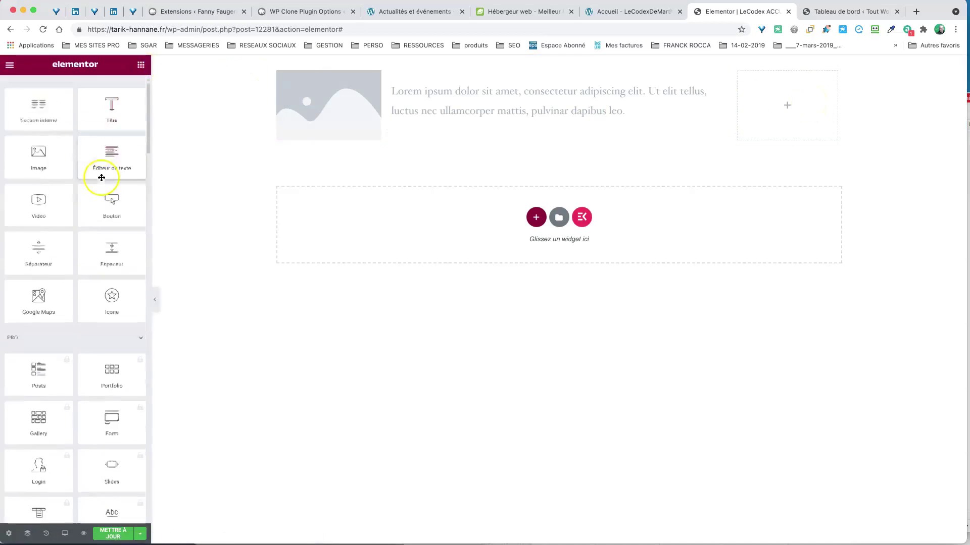
scroll(106, 171, "down", 2)
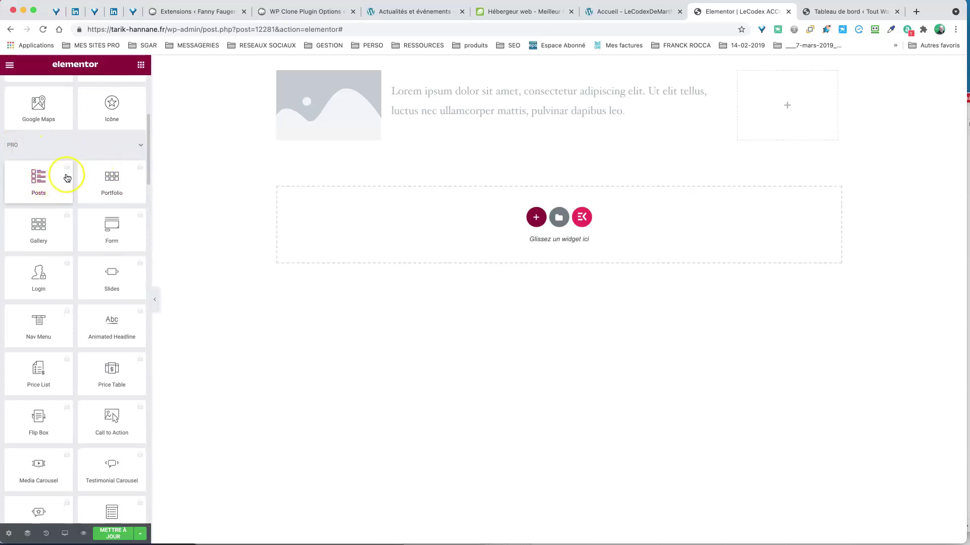
left_click(140, 147)
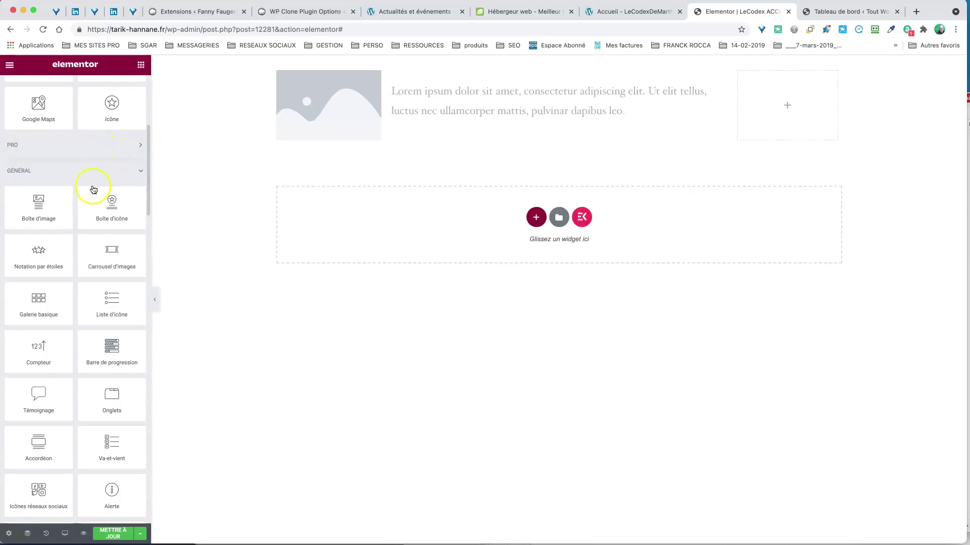
scroll(103, 182, "up", 1)
scroll(103, 181, "down", 5)
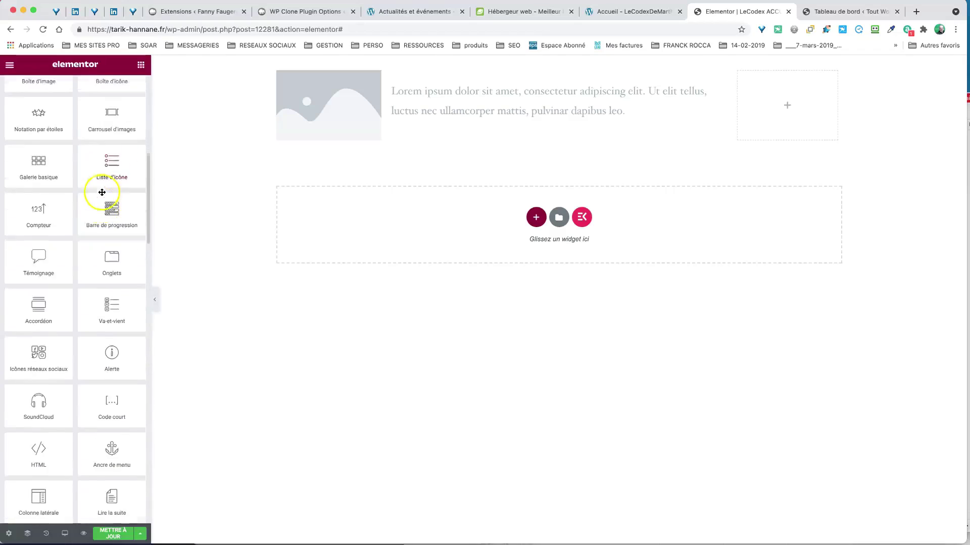
scroll(102, 192, "down", 6)
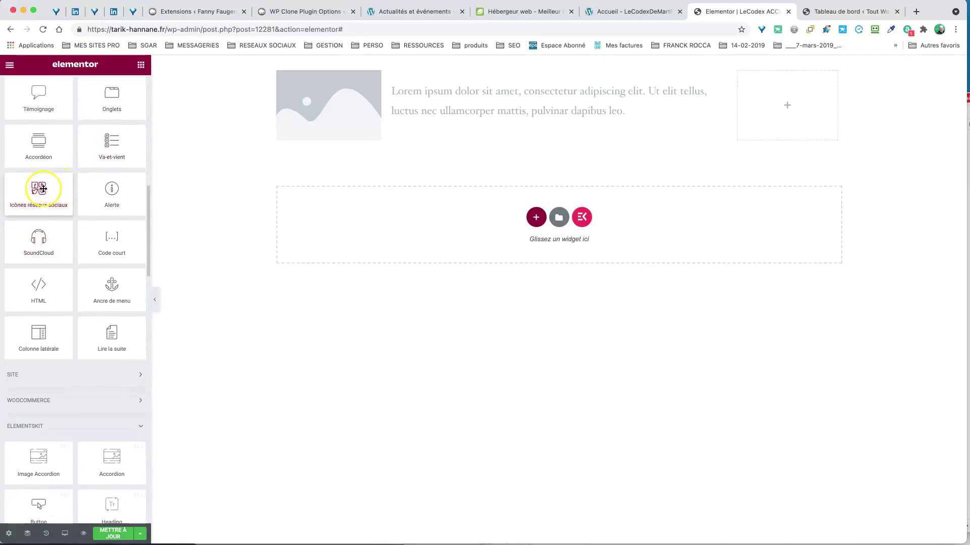
left_click_drag(41, 187, 784, 104)
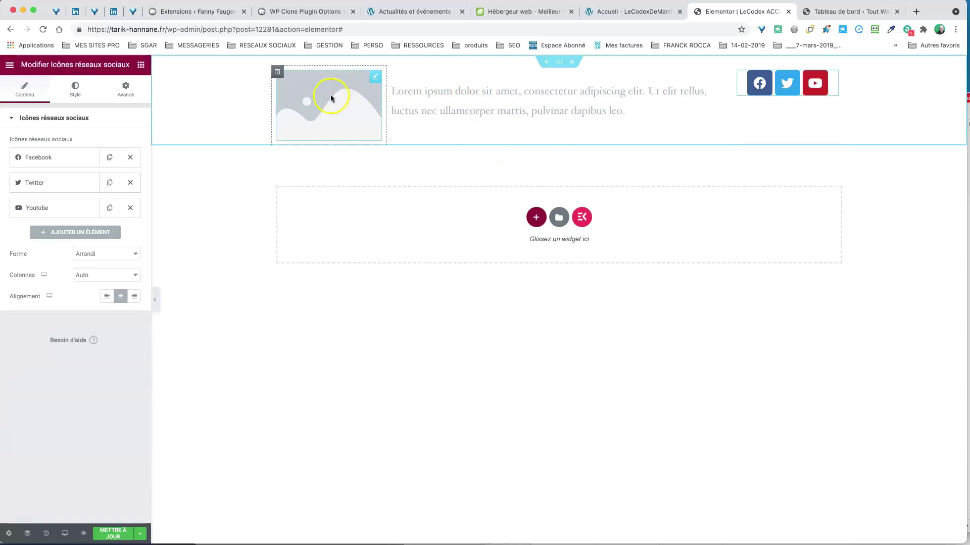
Step: Insert Logo-Final-Blanc.png from the media library into the first column's image widget
left_click(374, 77)
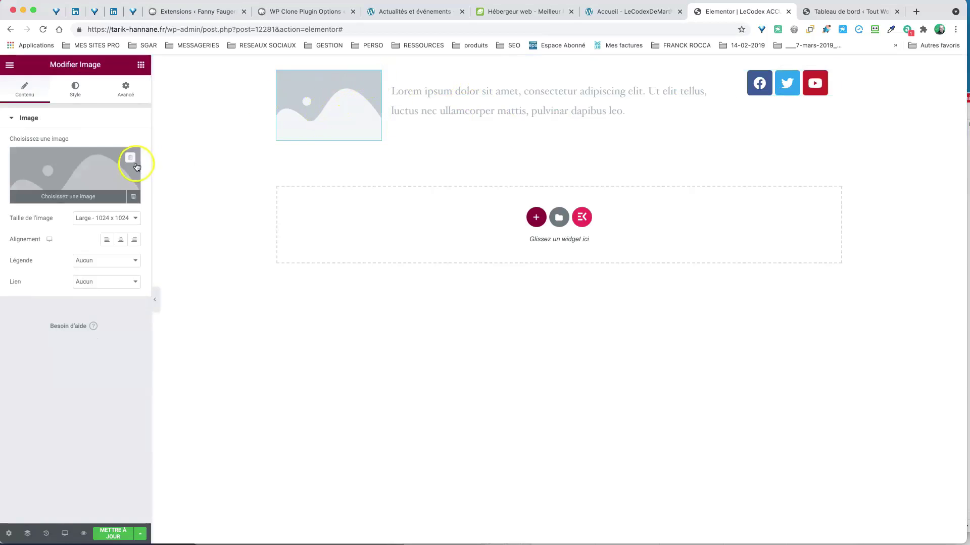
left_click(80, 172)
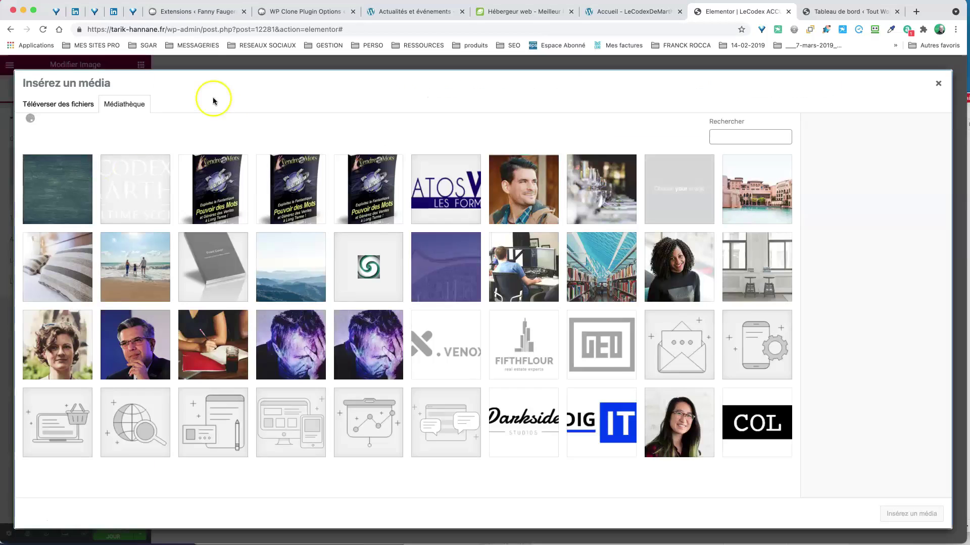
left_click(132, 180)
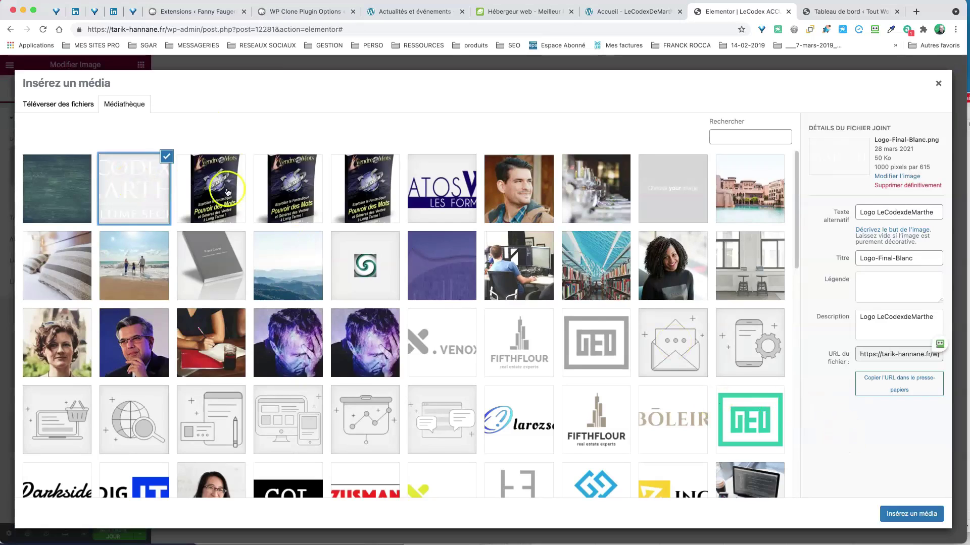
left_click(911, 514)
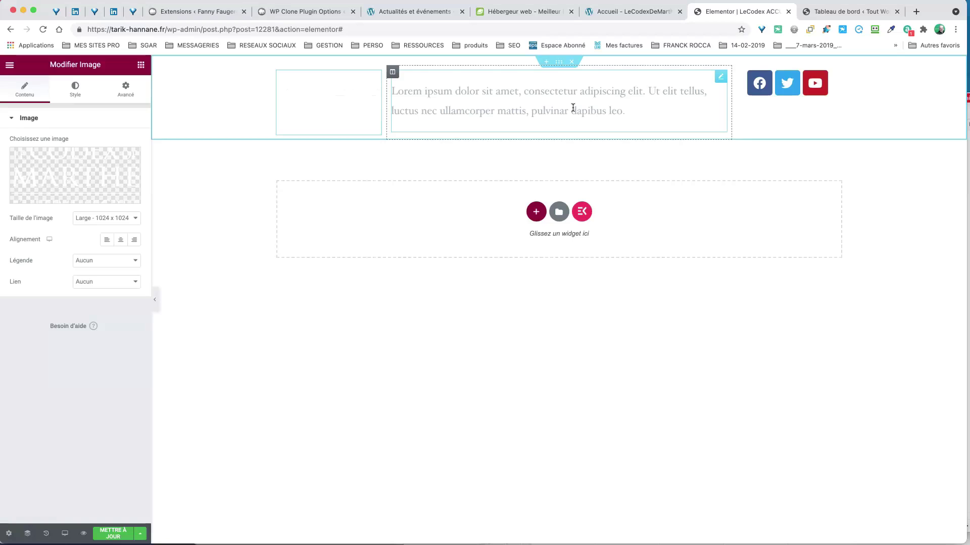
Step: Open Pixabay in a new browser tab and search its images for "textures"
left_click(917, 11)
left_click(475, 29)
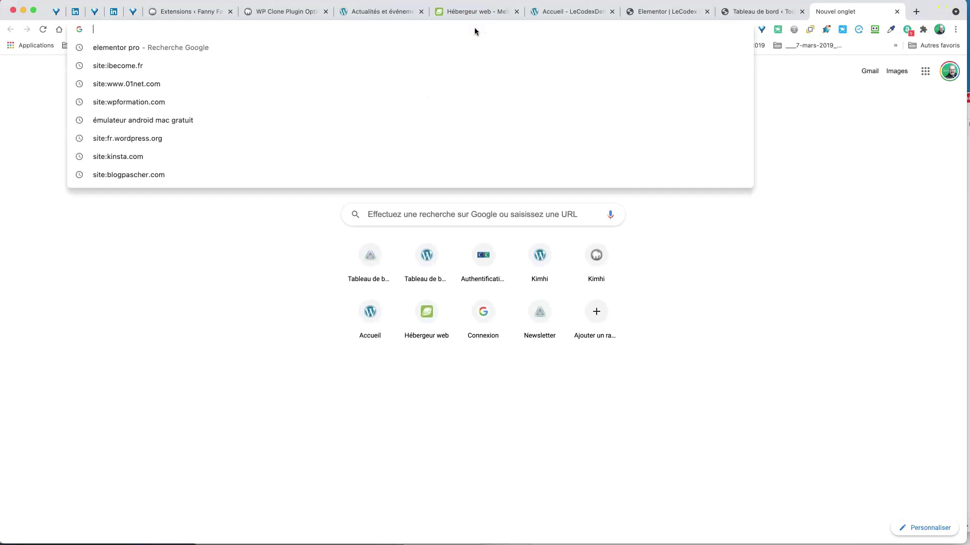
type("pixabay.com/images/search/invité/?pagi=2")
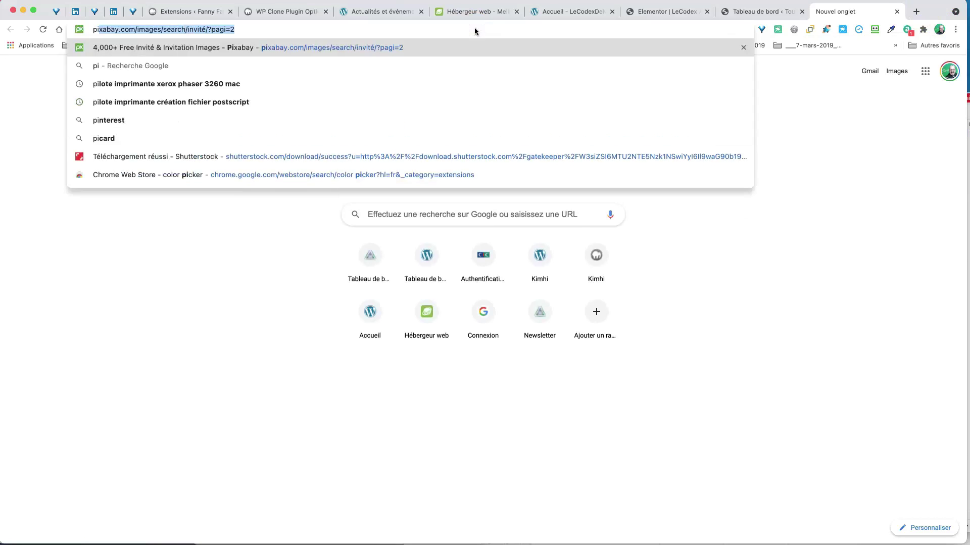
key("Return")
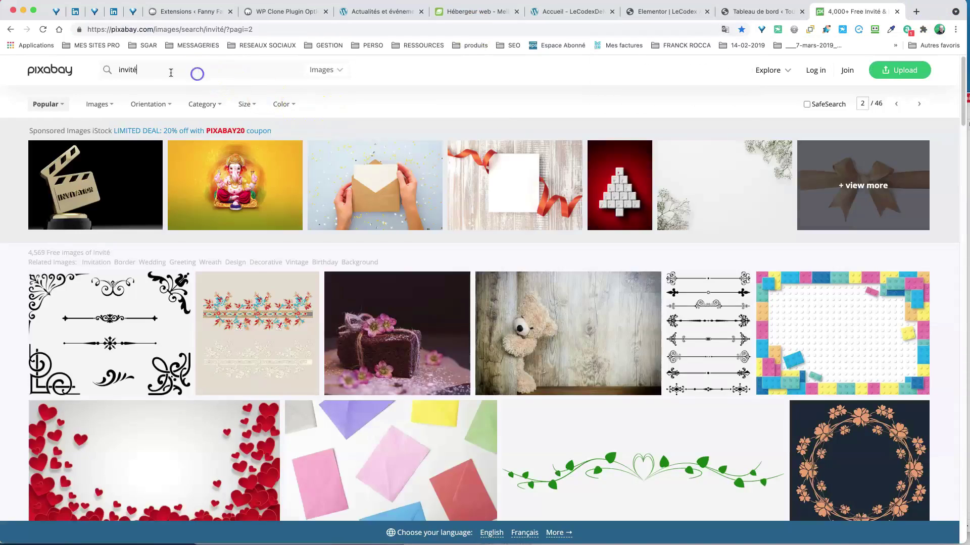
left_click_drag(197, 70, 112, 72)
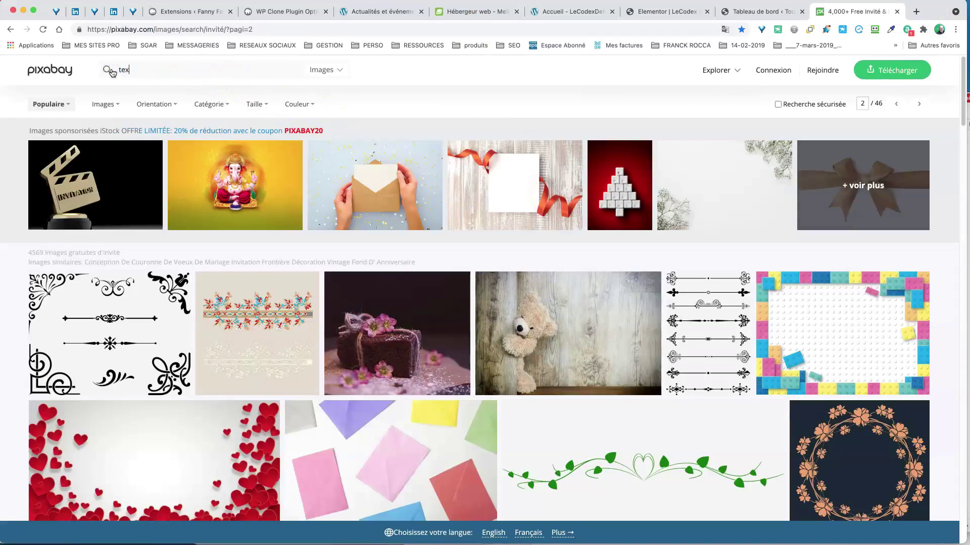
key("Return")
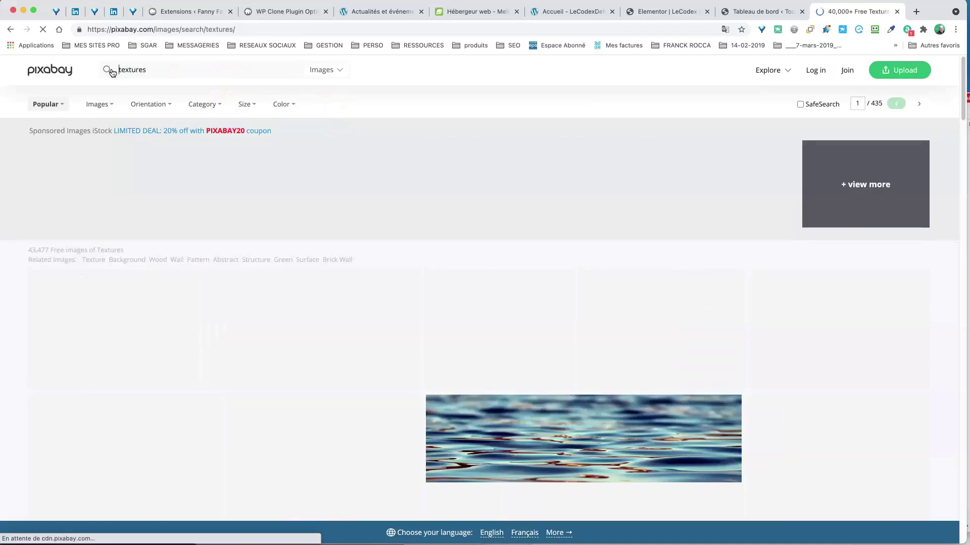
Step: Browse the first page of Pixabay texture images for a suitable background
scroll(404, 245, "down", 15)
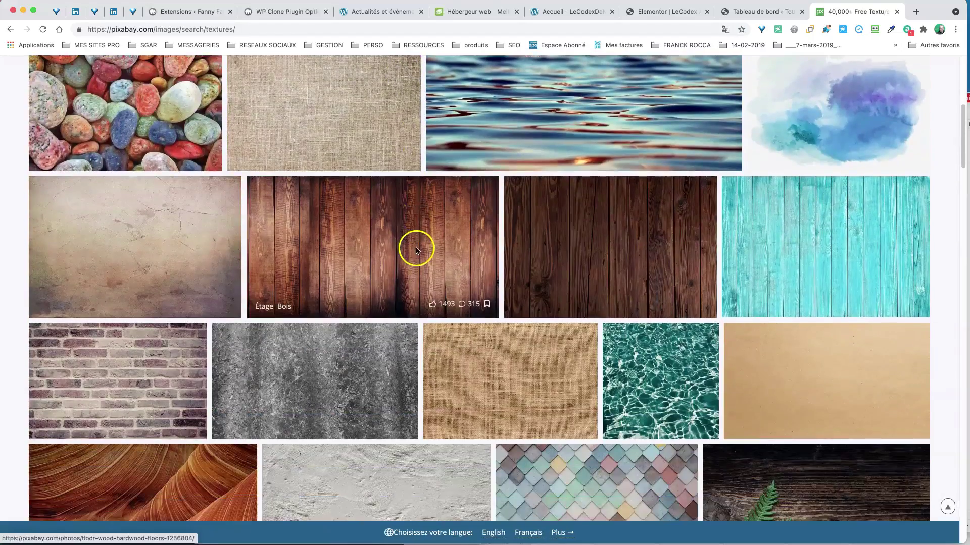
scroll(433, 248, "up", 3)
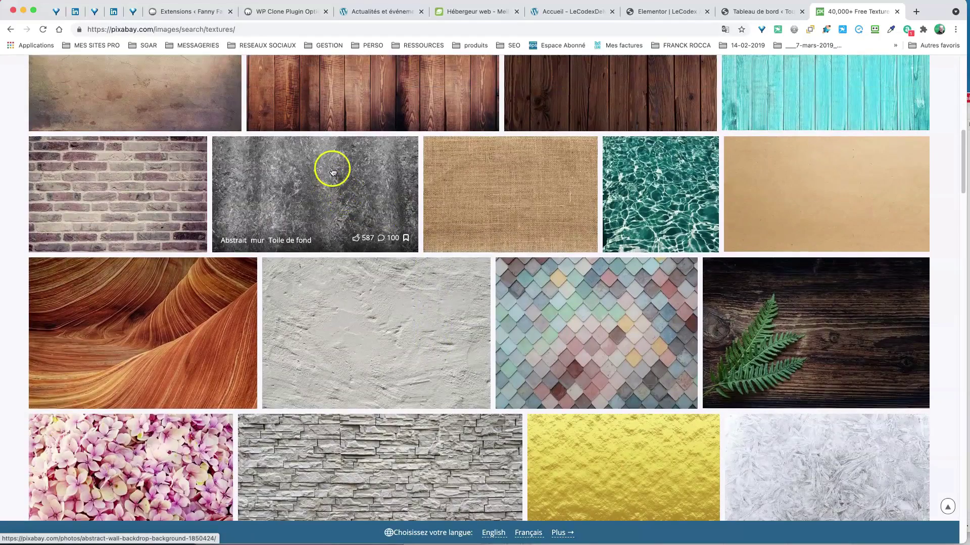
scroll(370, 189, "down", 8)
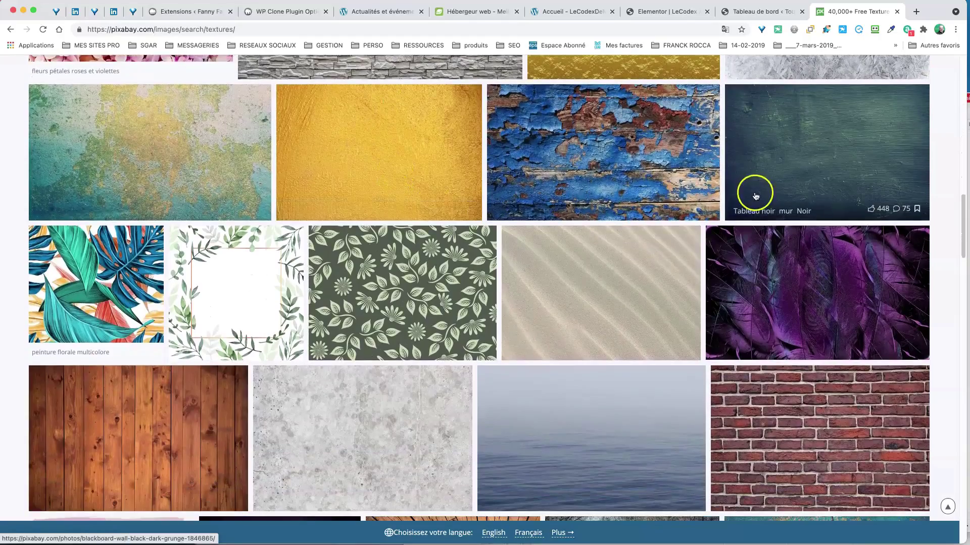
scroll(335, 233, "down", 10)
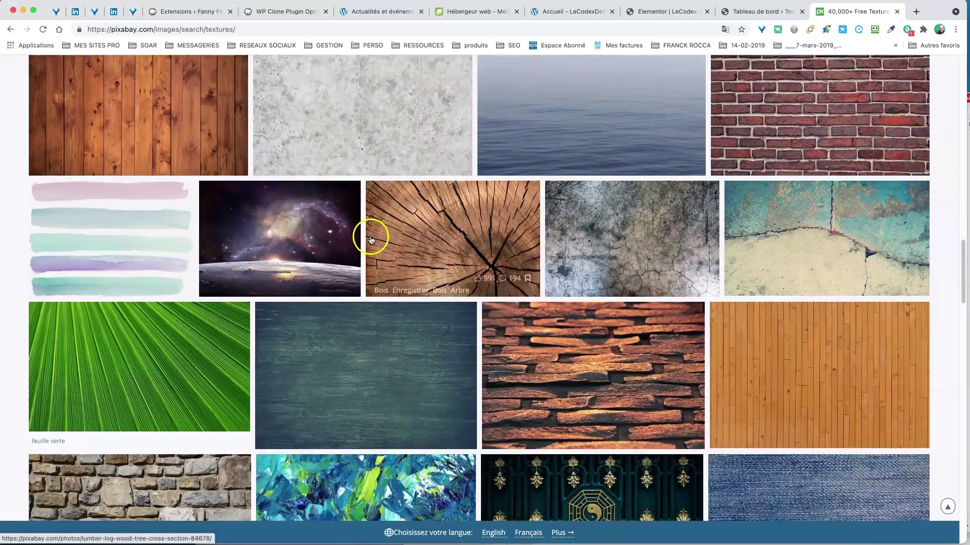
scroll(400, 233, "down", 10)
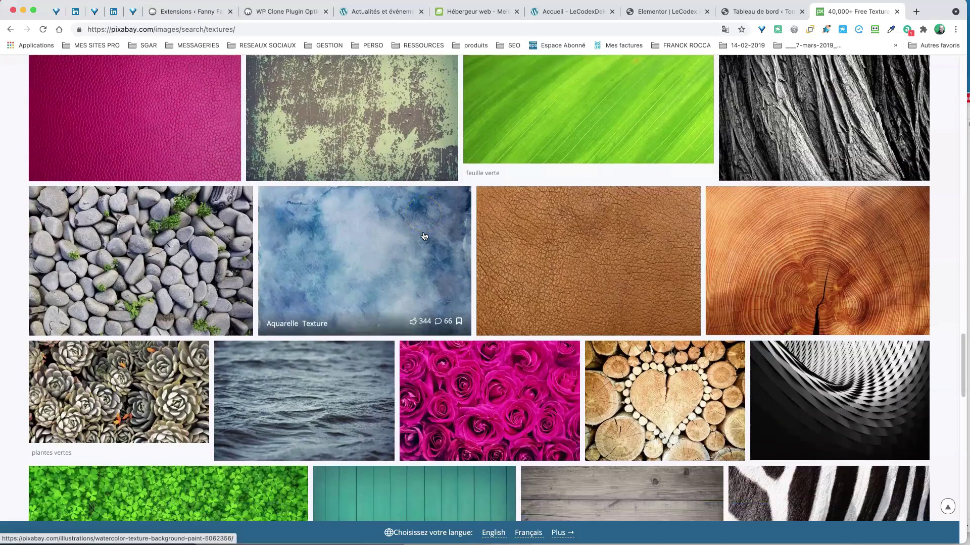
scroll(424, 236, "up", 1)
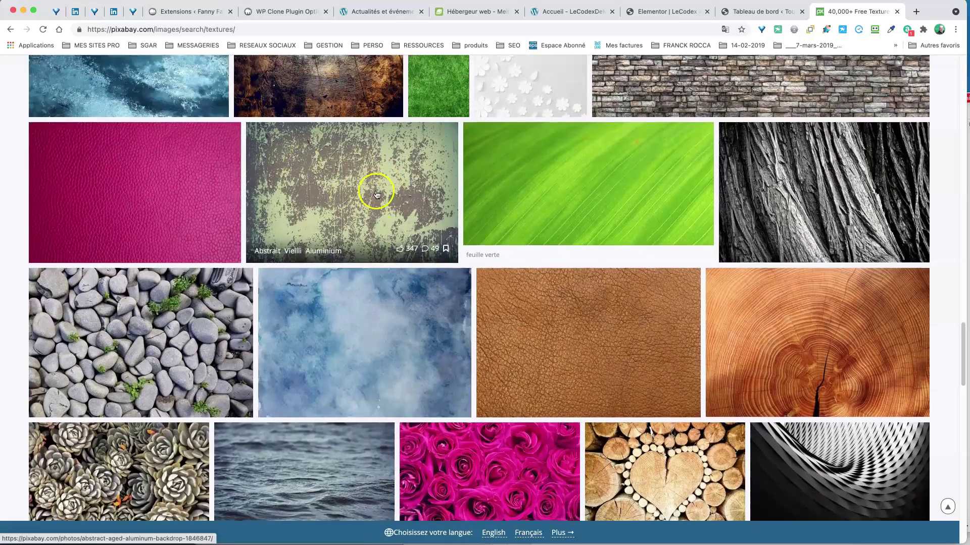
scroll(368, 187, "down", 12)
scroll(383, 196, "down", 7)
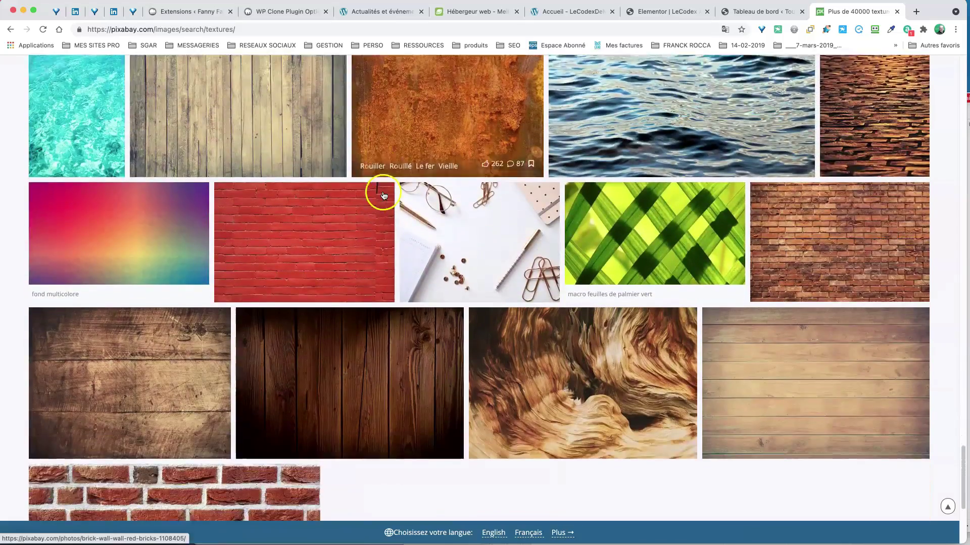
scroll(382, 196, "up", 2)
scroll(384, 196, "down", 4)
scroll(385, 196, "down", 2)
scroll(384, 196, "up", 3)
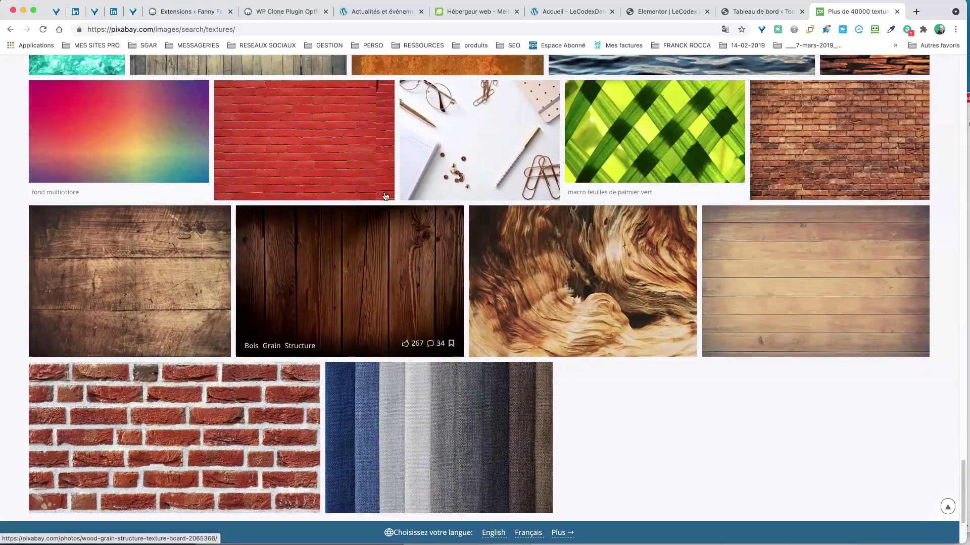
scroll(385, 196, "down", 3)
Step: Go to page 2 of the Pixabay texture results and look through its images for a suitable background
left_click(444, 234)
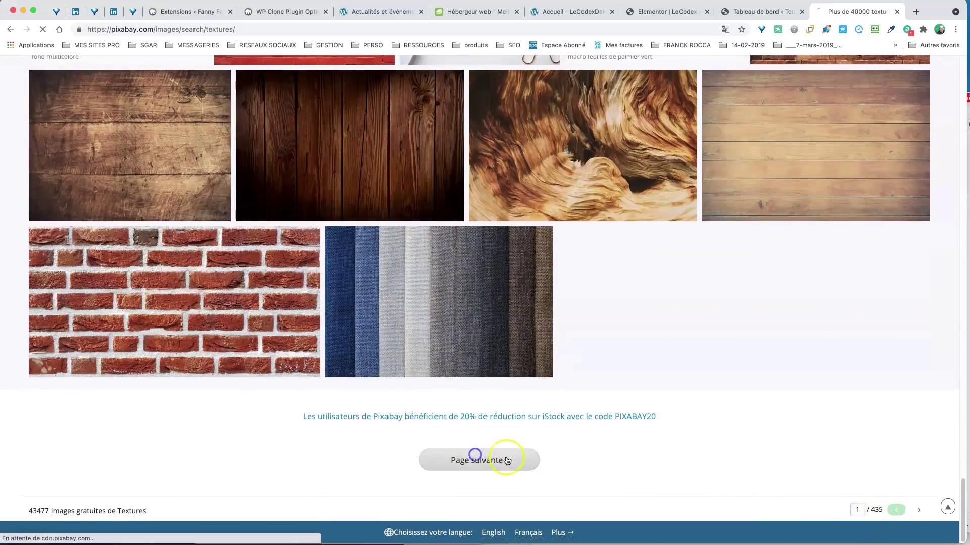
scroll(505, 398, "down", 8)
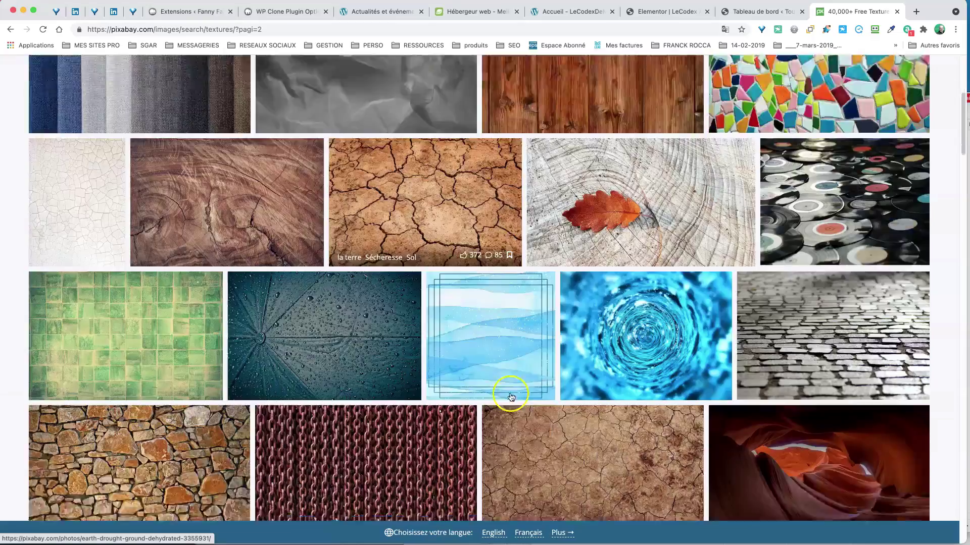
scroll(522, 397, "down", 6)
scroll(528, 406, "down", 8)
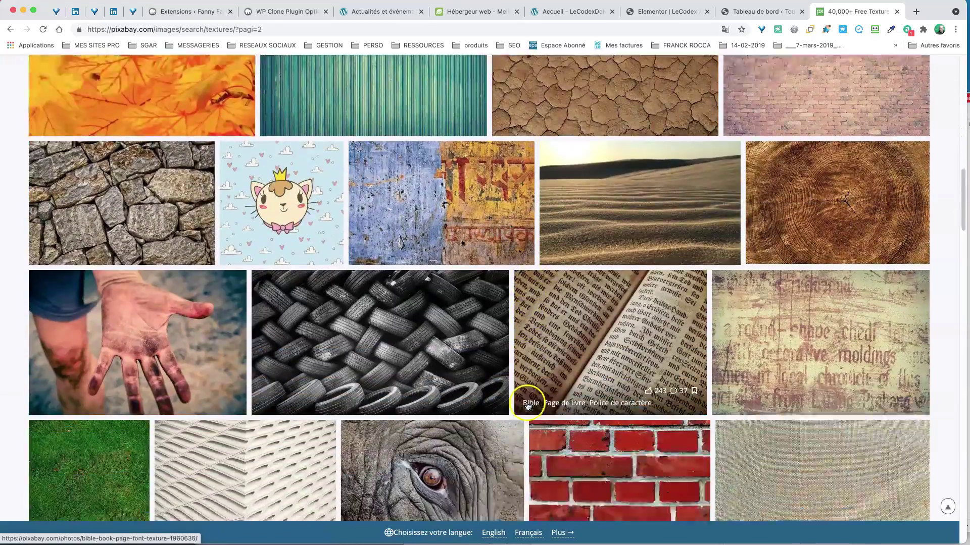
scroll(527, 406, "down", 9)
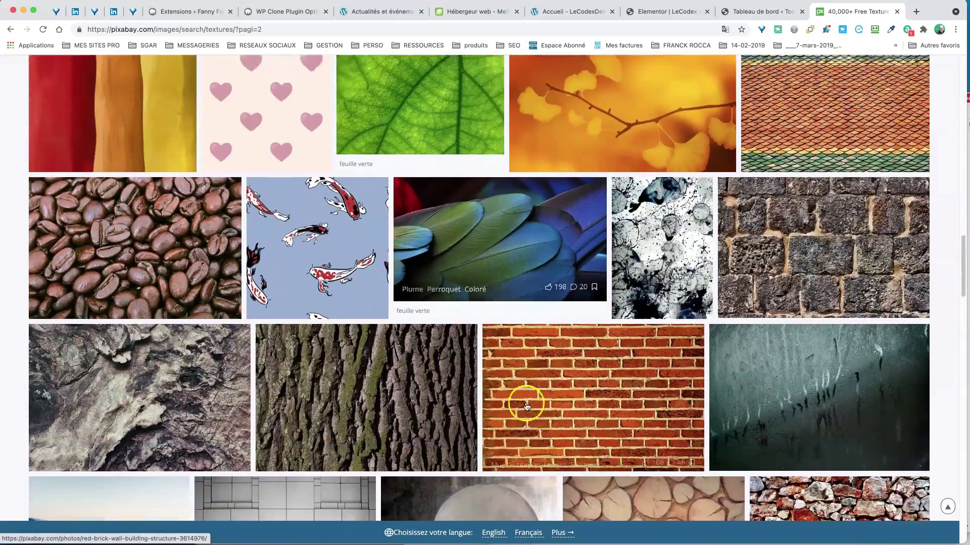
scroll(526, 406, "down", 9)
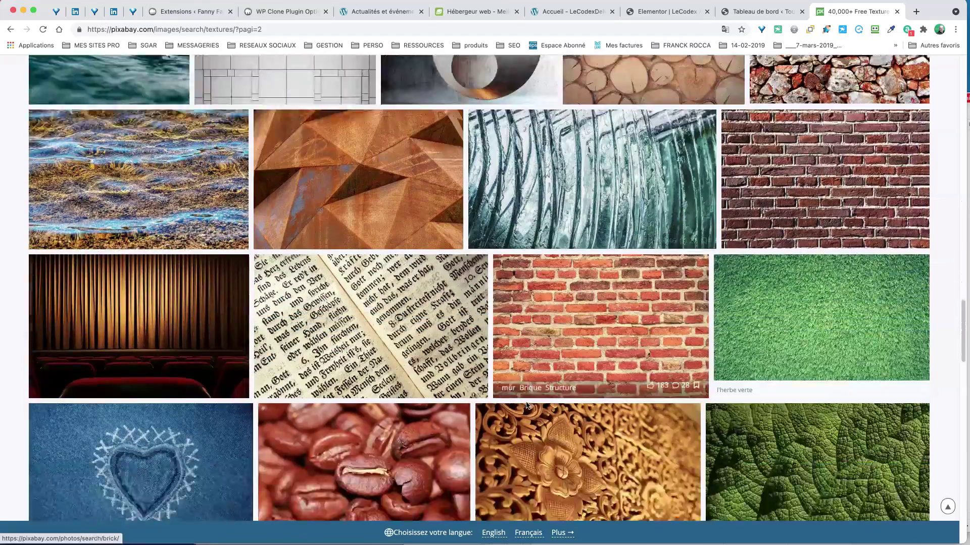
scroll(526, 406, "down", 16)
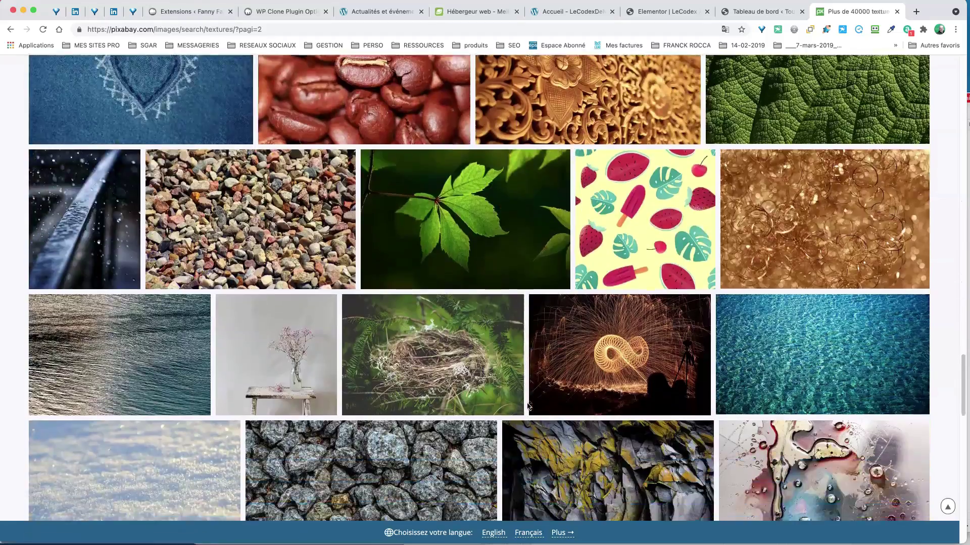
scroll(528, 405, "down", 7)
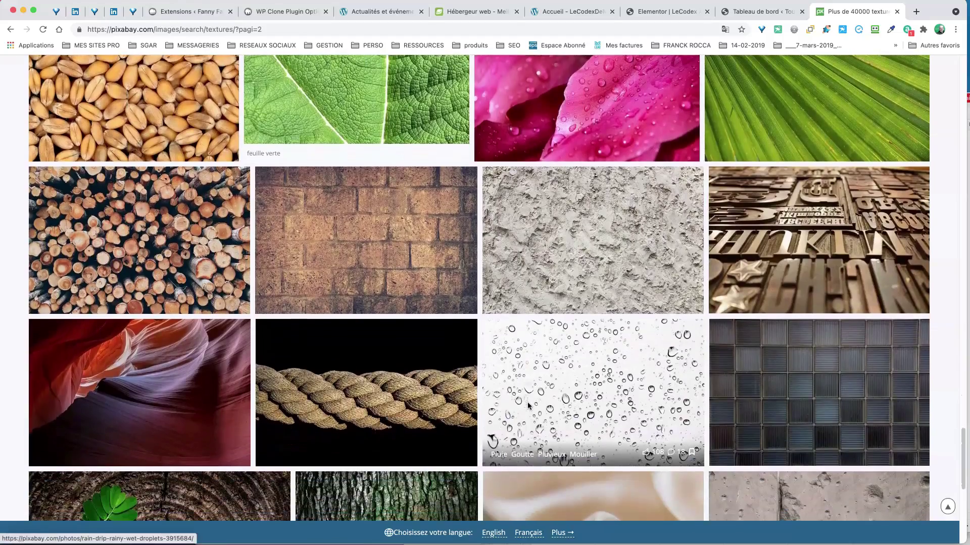
scroll(528, 404, "down", 2)
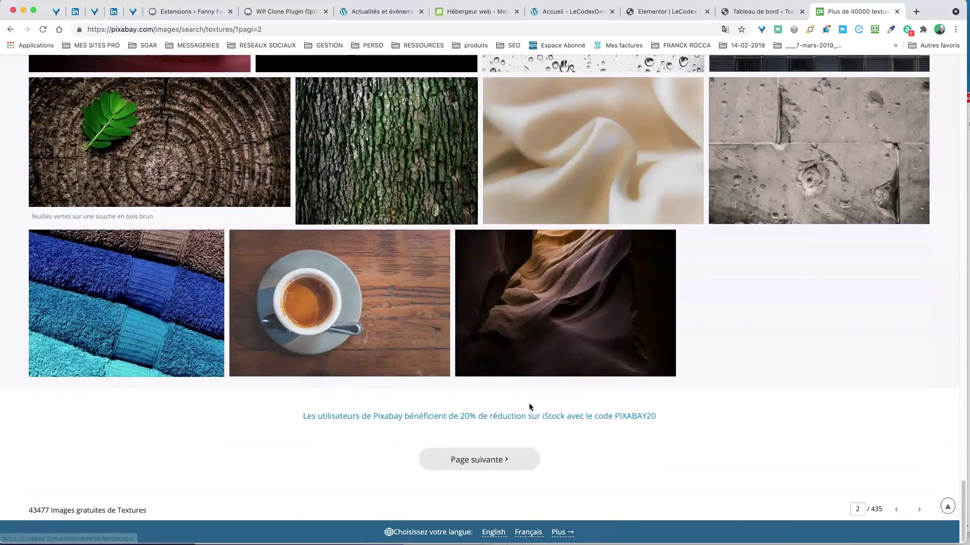
Step: Go to page 3 of the texture results and examine its images for a suitable background
left_click(505, 458)
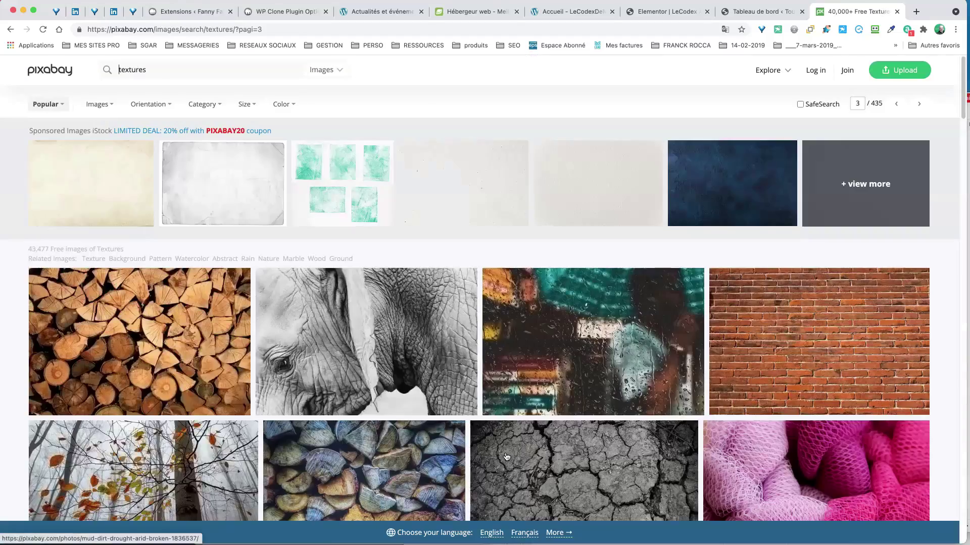
scroll(506, 458, "down", 6)
scroll(505, 454, "down", 11)
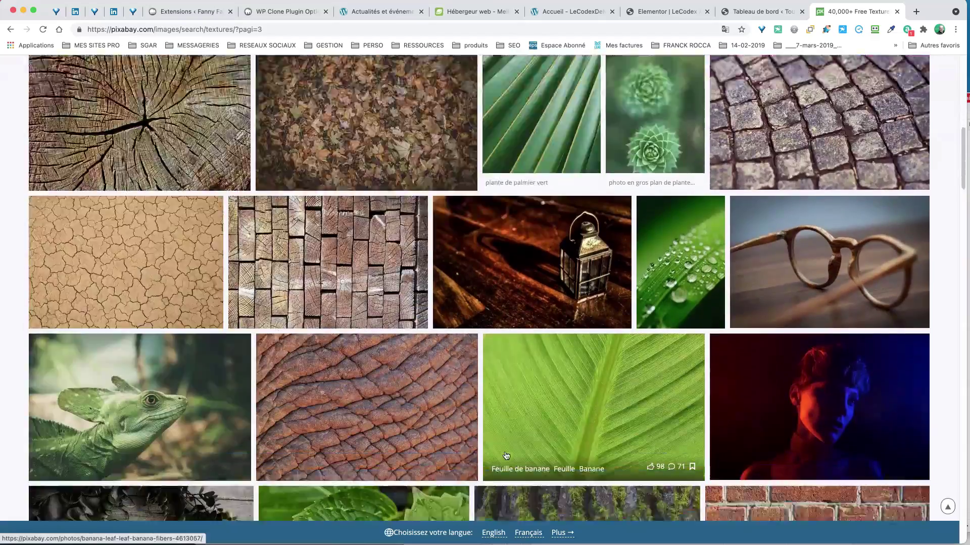
scroll(505, 456, "down", 13)
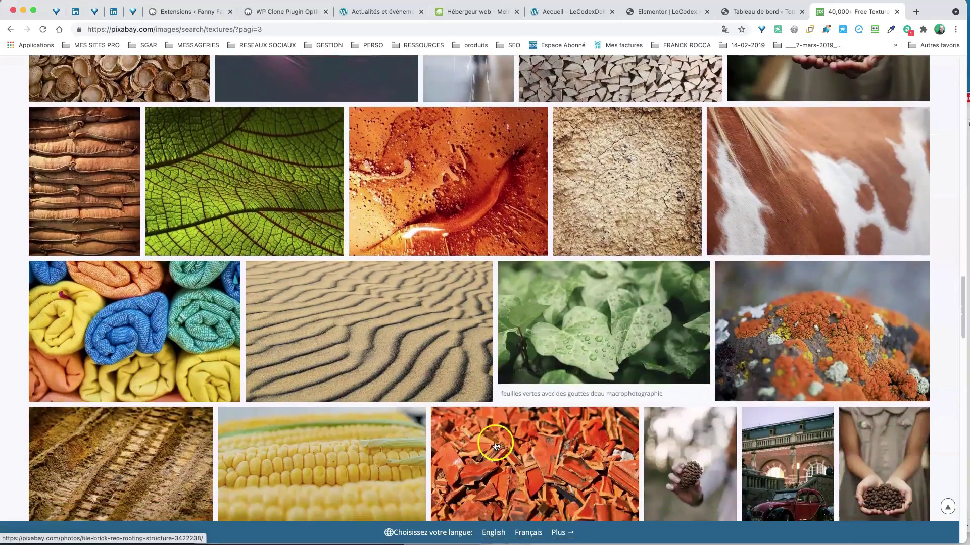
scroll(507, 452, "down", 7)
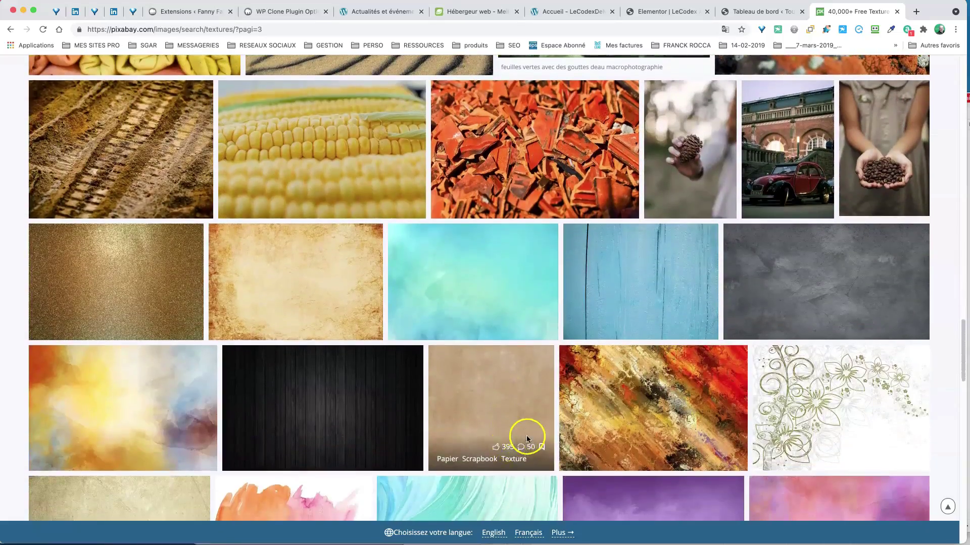
scroll(527, 436, "down", 3)
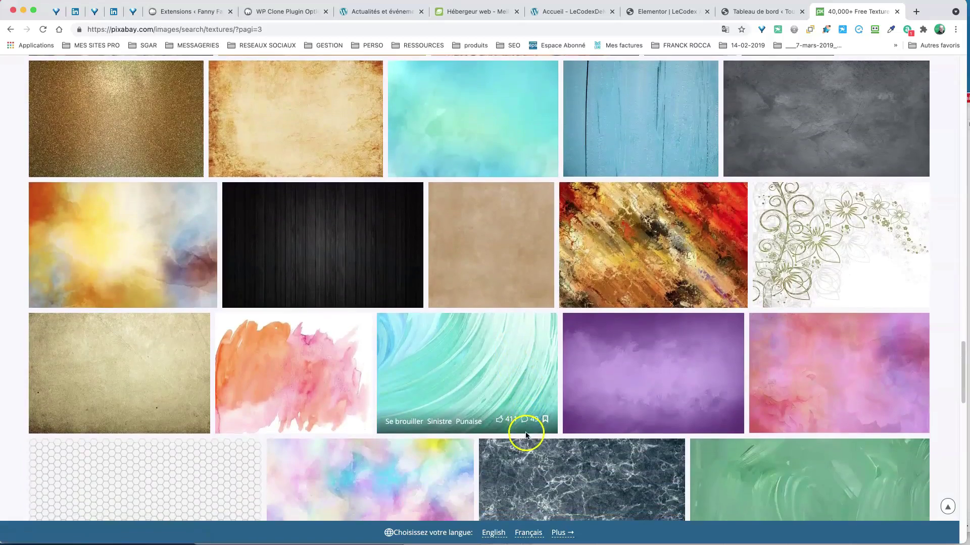
scroll(530, 432, "down", 10)
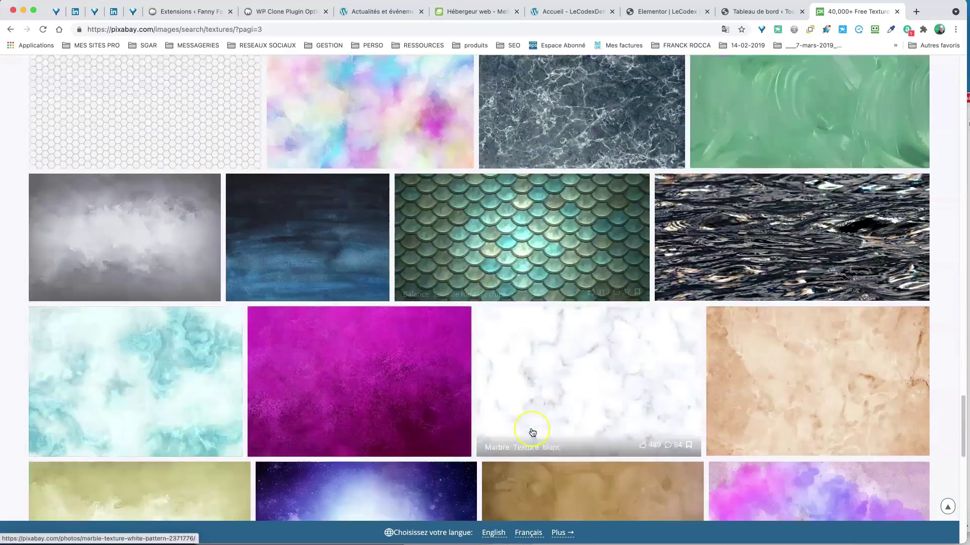
scroll(531, 432, "up", 1)
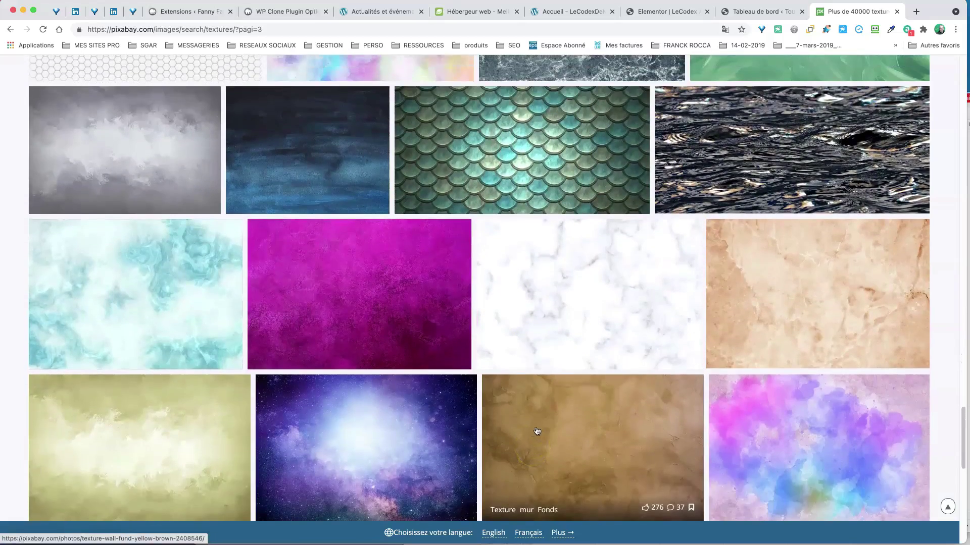
scroll(536, 431, "down", 6)
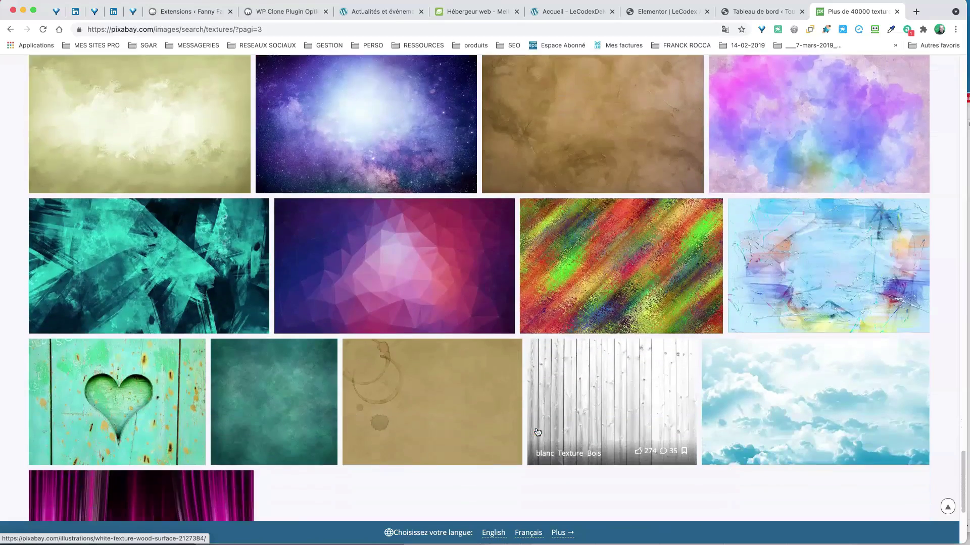
scroll(537, 431, "down", 3)
scroll(536, 432, "up", 4)
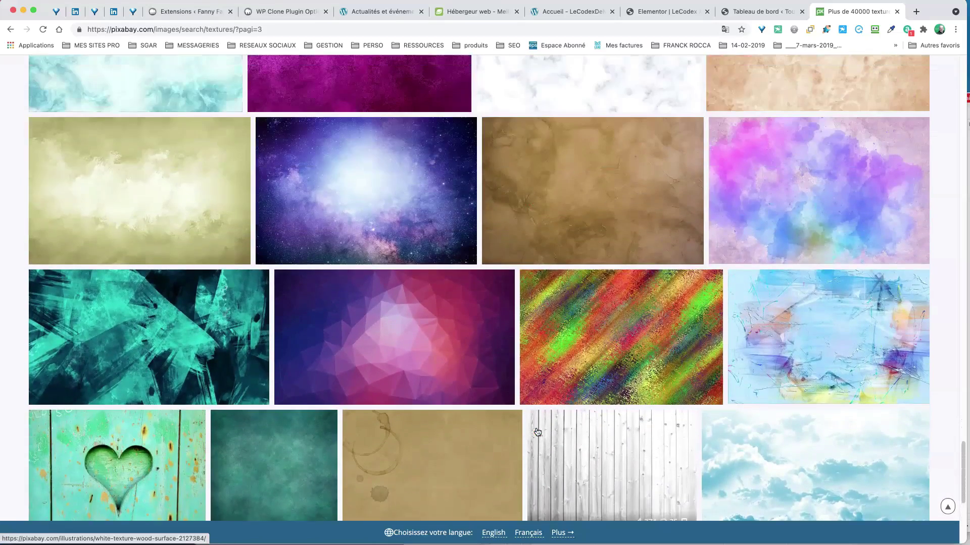
scroll(536, 432, "up", 1)
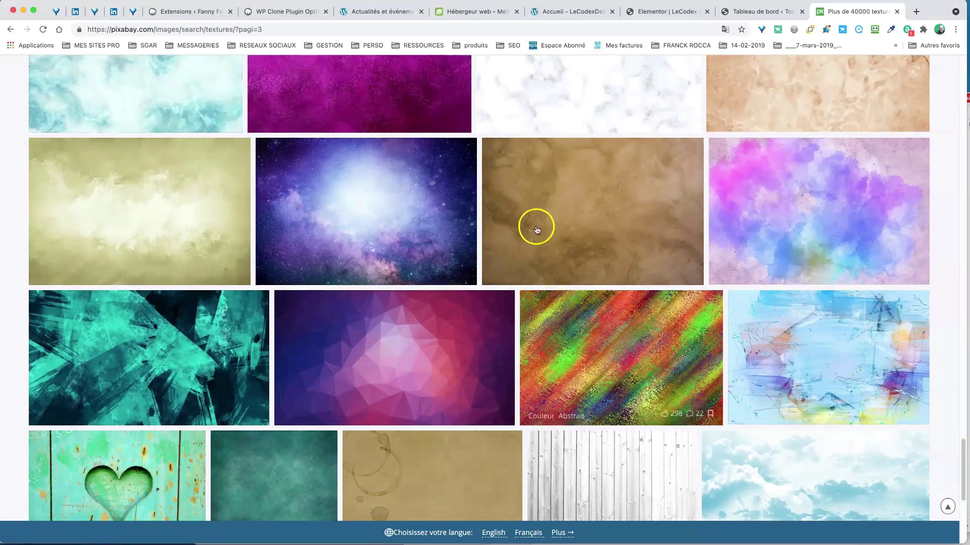
scroll(567, 249, "down", 5)
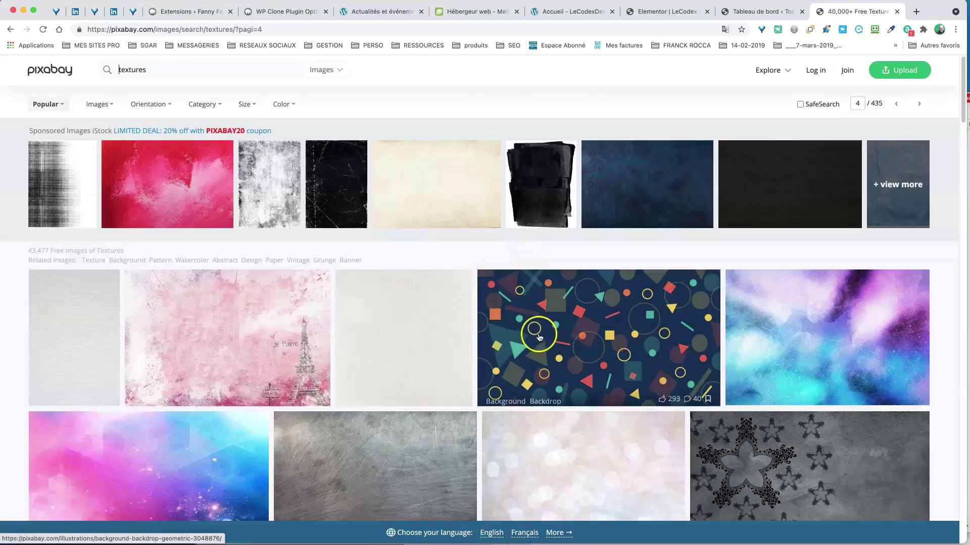
Step: Open the black cracked-wall texture from page 4 of the results and bring up its free download size options
scroll(528, 335, "down", 5)
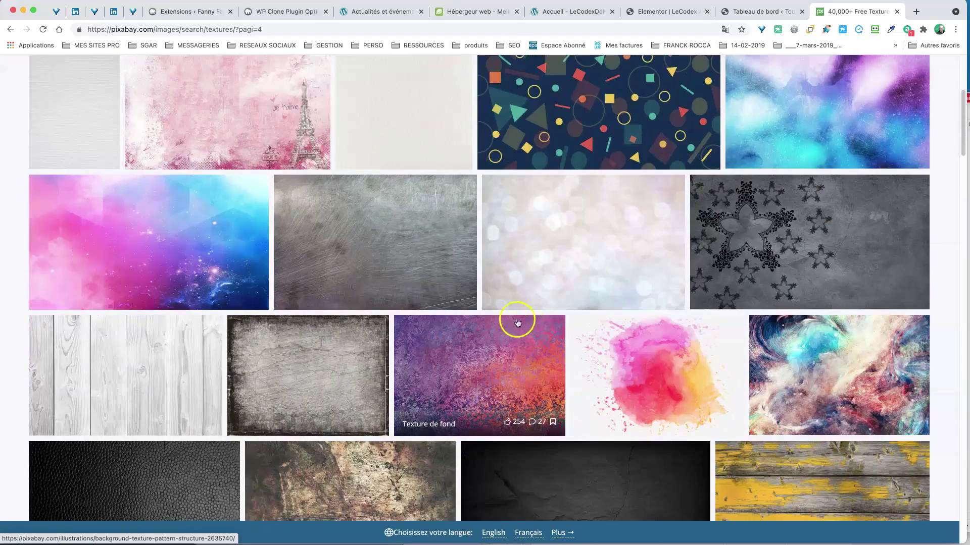
scroll(453, 298, "down", 6)
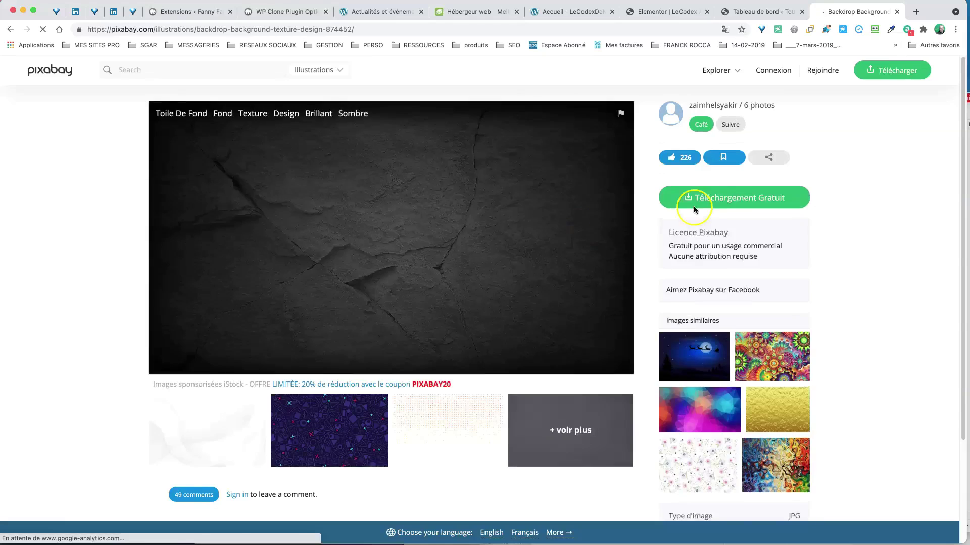
left_click(724, 296)
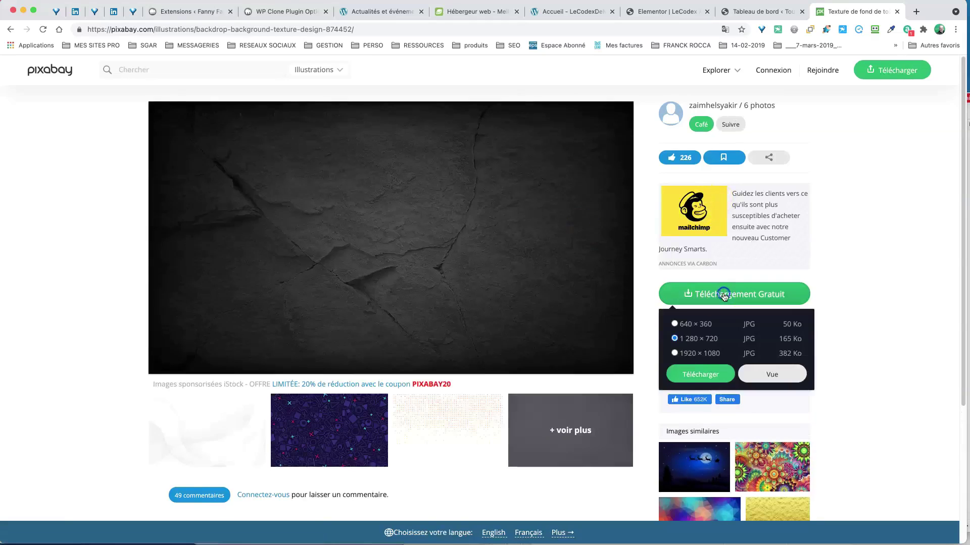